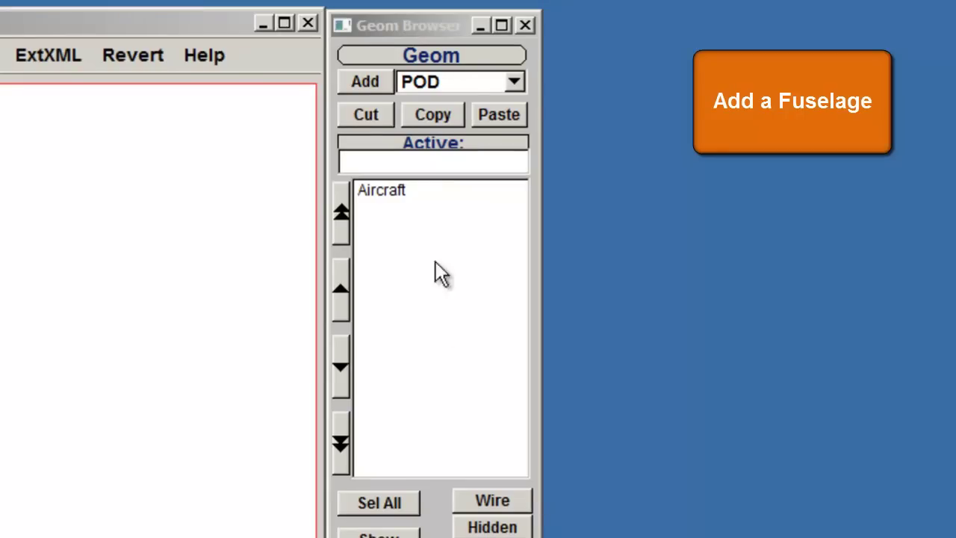
Add a FUSE-type fuselage to the aircraft
{"action": "left_click", "coordinate": [522, 92]}
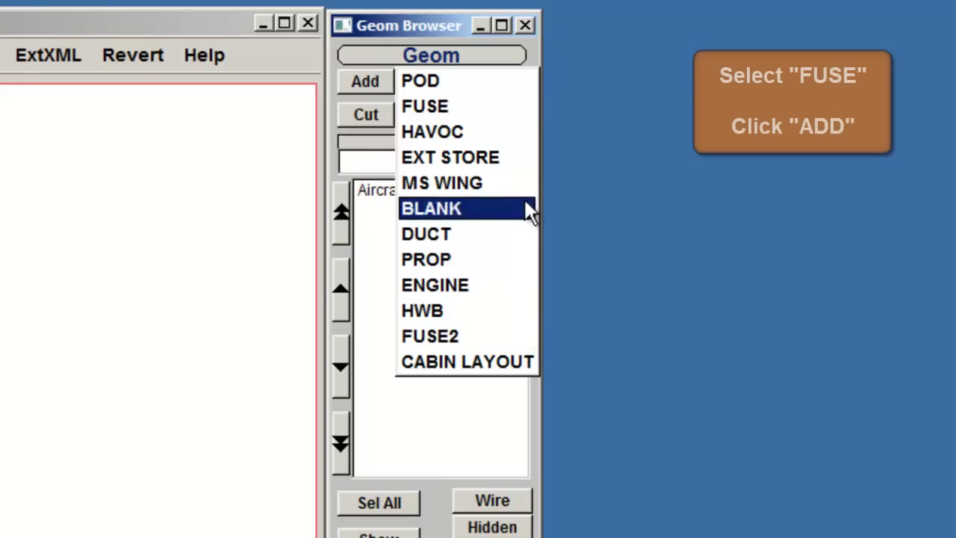
{"action": "left_click", "coordinate": [526, 110]}
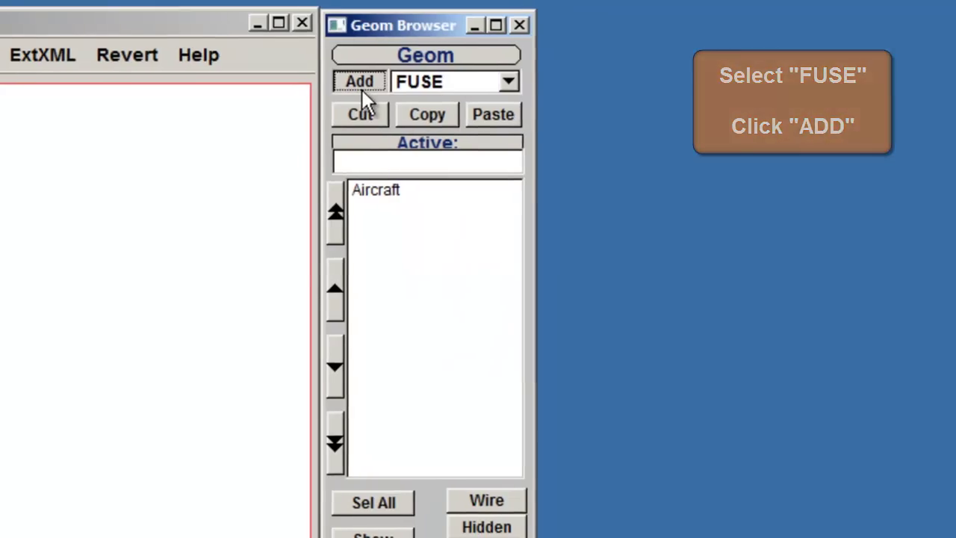
{"action": "left_click", "coordinate": [363, 84]}
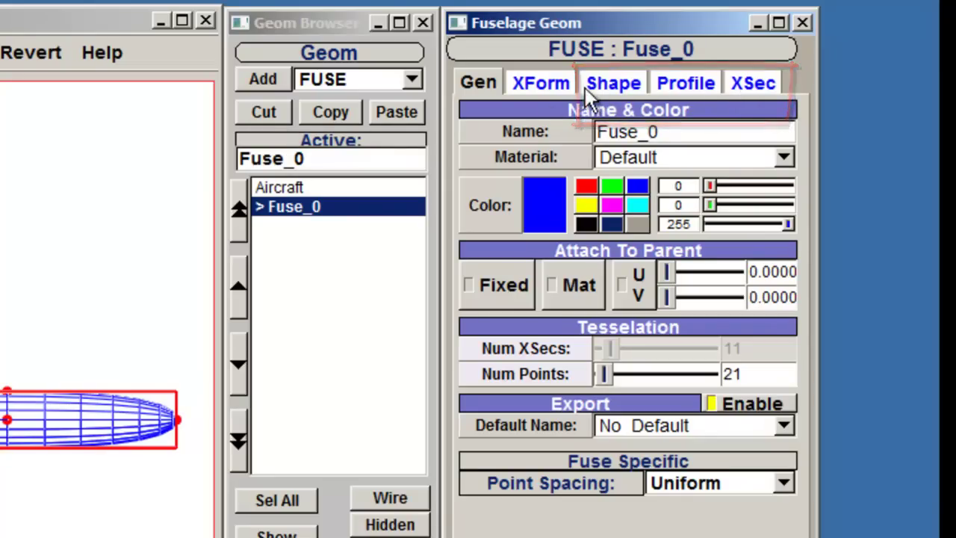
Shorten the fuselage length to 23.8095, toggling the inner mold line on and back off
{"action": "left_click", "coordinate": [608, 88]}
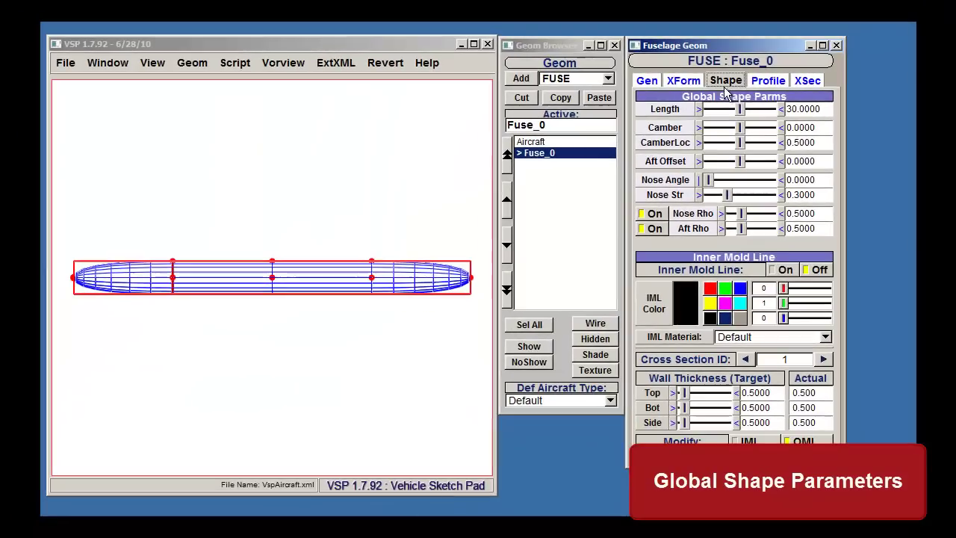
{"action": "mouse_move", "coordinate": [741, 109]}
{"action": "left_mouse_down"}
{"action": "mouse_move", "coordinate": [731, 110]}
{"action": "mouse_move", "coordinate": [748, 137]}
{"action": "left_mouse_up"}
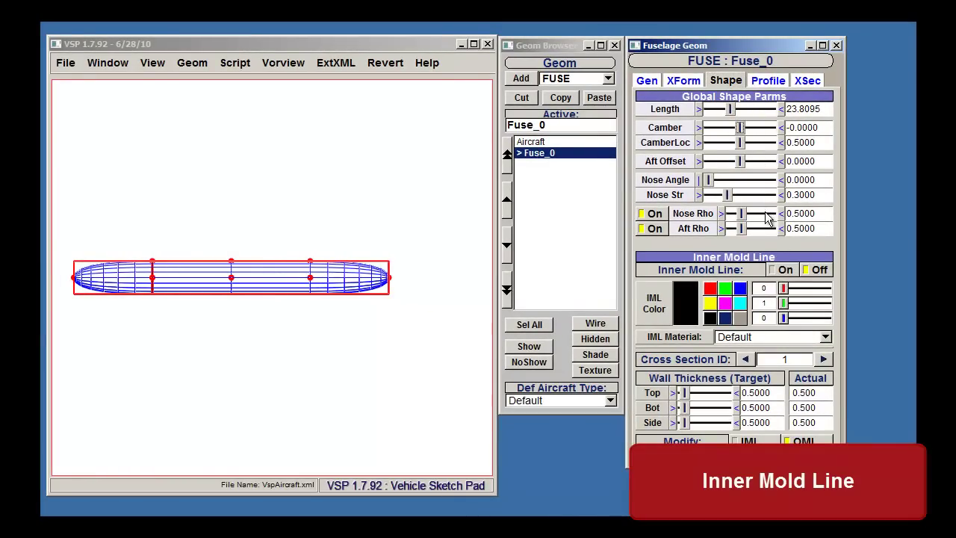
{"action": "left_click", "coordinate": [781, 269]}
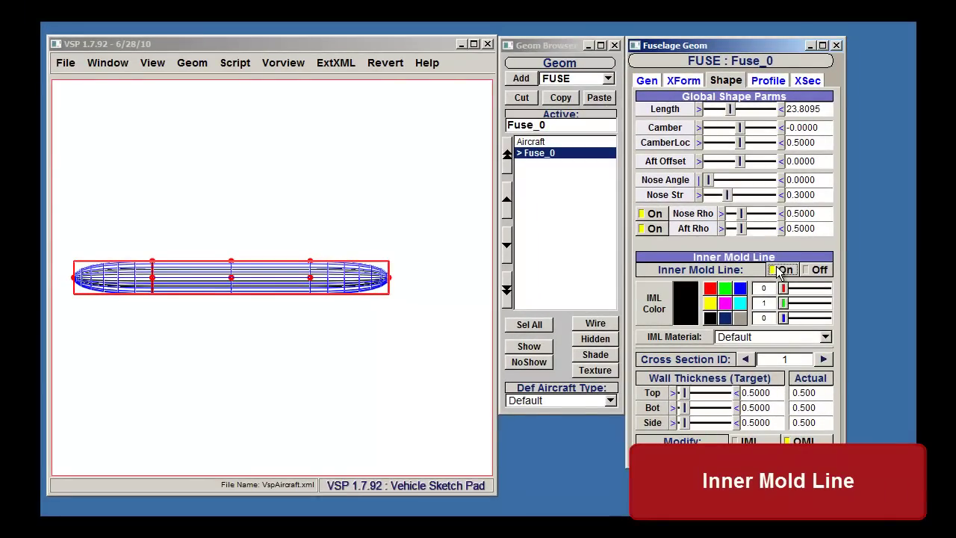
{"action": "left_click", "coordinate": [814, 269]}
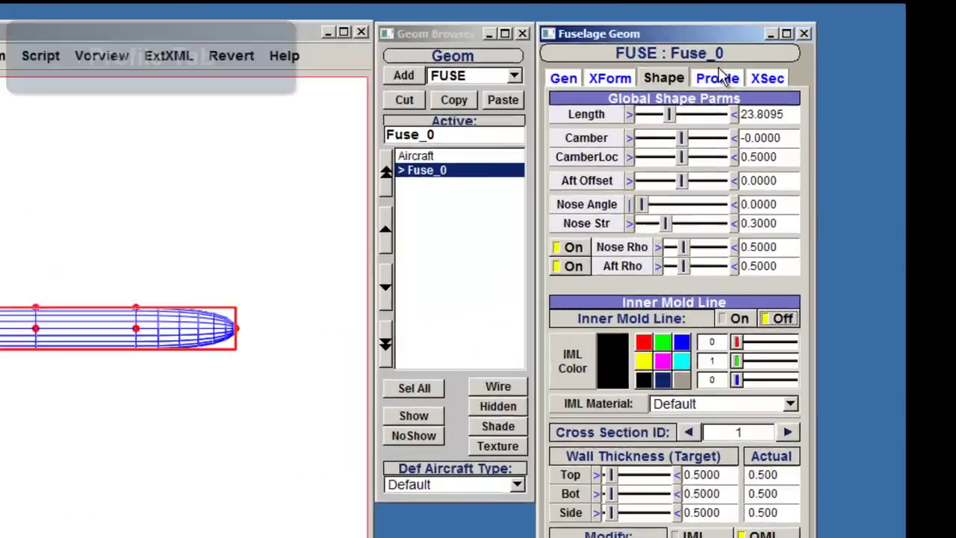
Review Fuse_0's profile settings, then its cross-section settings showing point-type section 4
{"action": "left_click", "coordinate": [767, 77]}
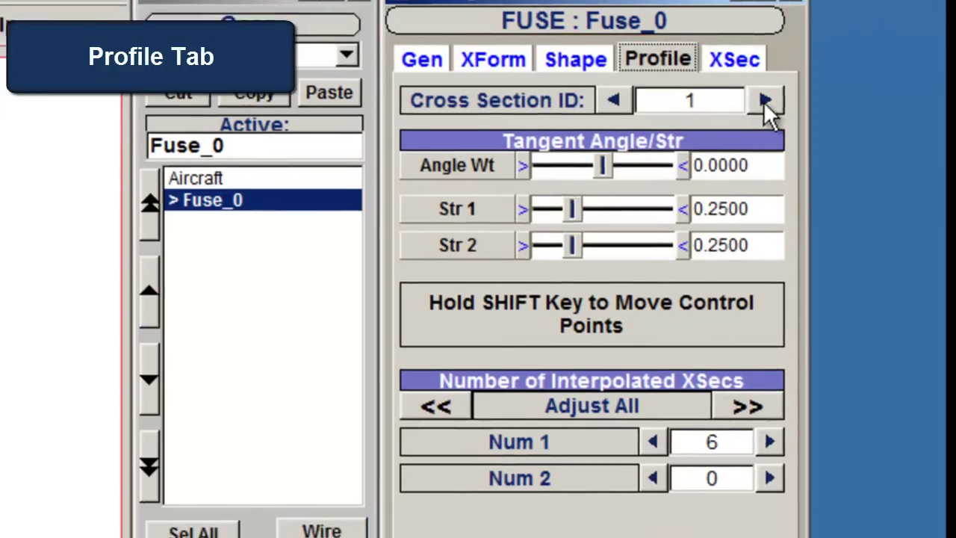
{"action": "left_click", "coordinate": [697, 113]}
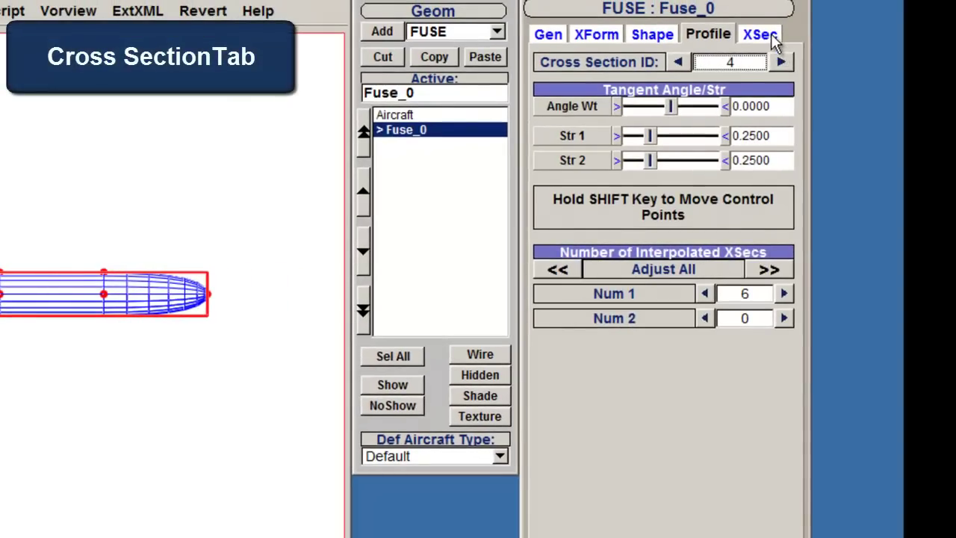
{"action": "left_click", "coordinate": [774, 38]}
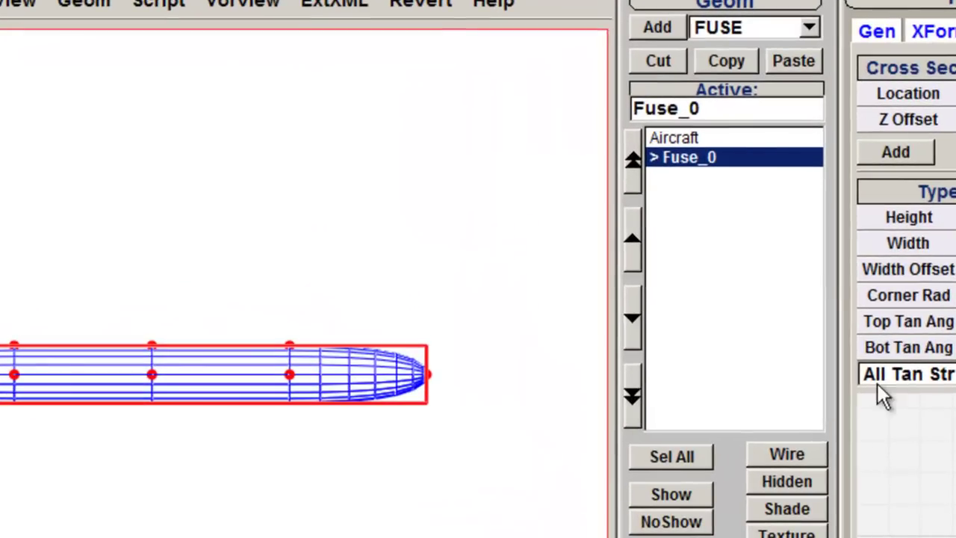
Hide Fuse_0 and add a length-30 FUSE2 fuselage, Fuselage_0, showing its shape settings
{"action": "left_click", "coordinate": [659, 158]}
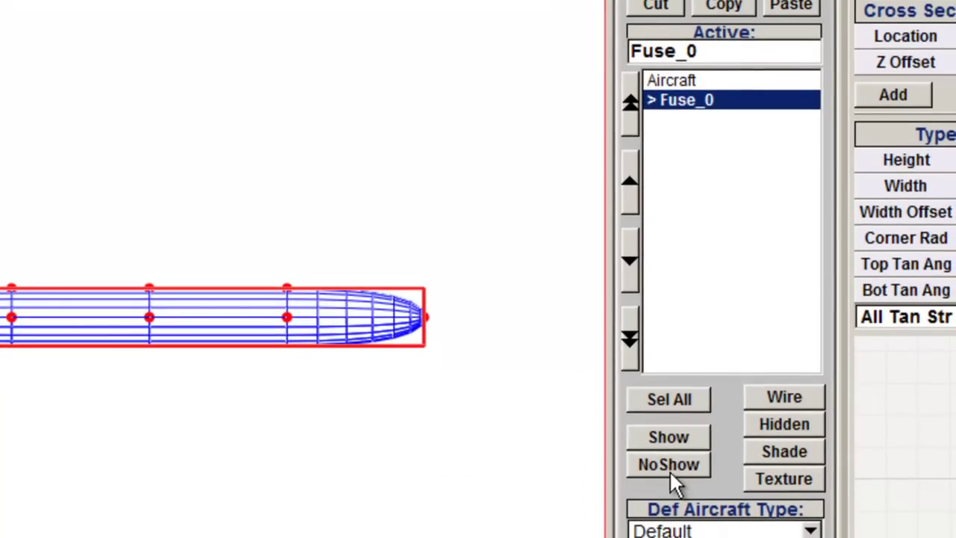
{"action": "left_click", "coordinate": [670, 472]}
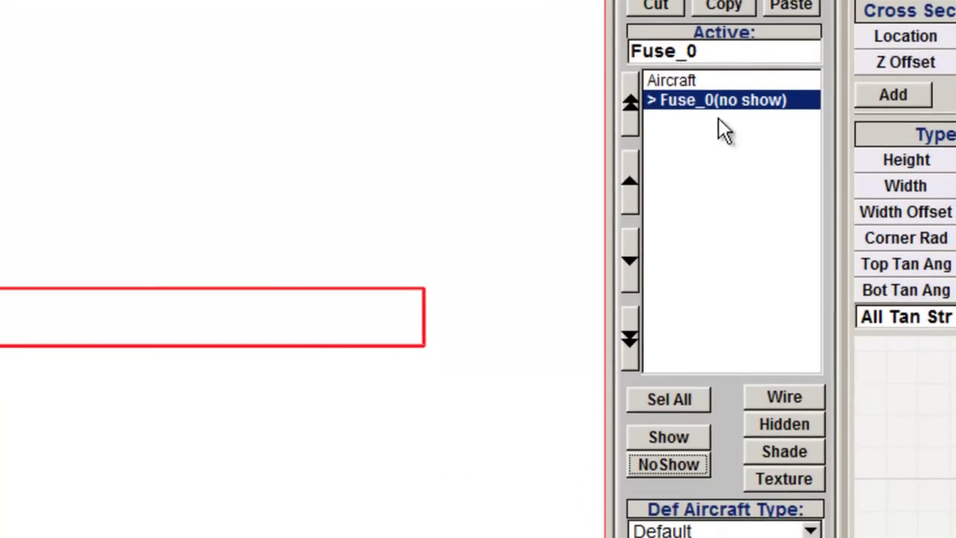
{"action": "left_click", "coordinate": [717, 85]}
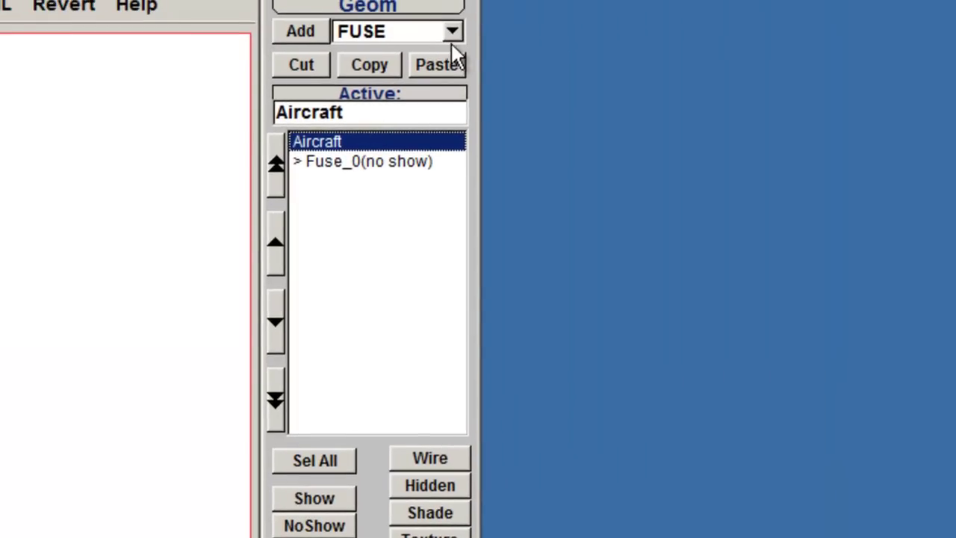
{"action": "left_click", "coordinate": [452, 34]}
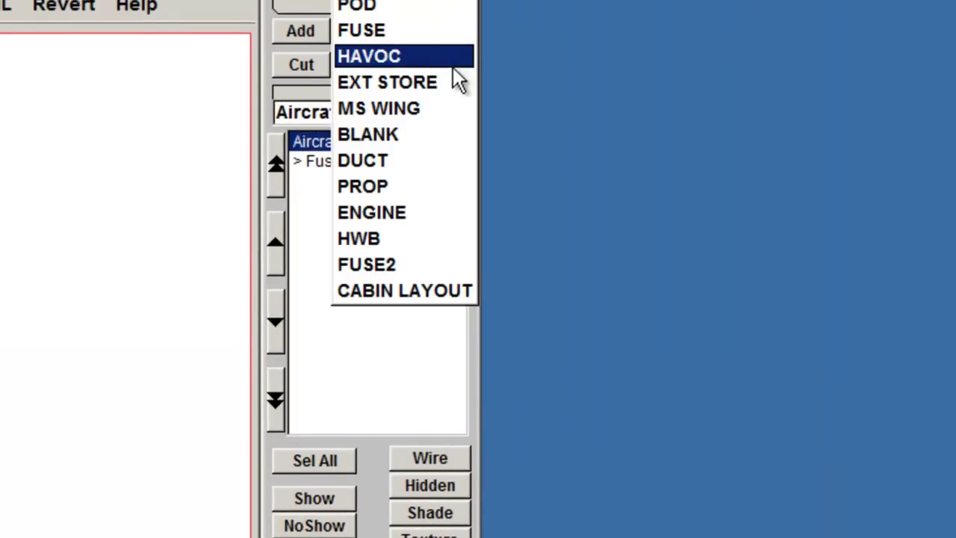
{"action": "left_click", "coordinate": [426, 264]}
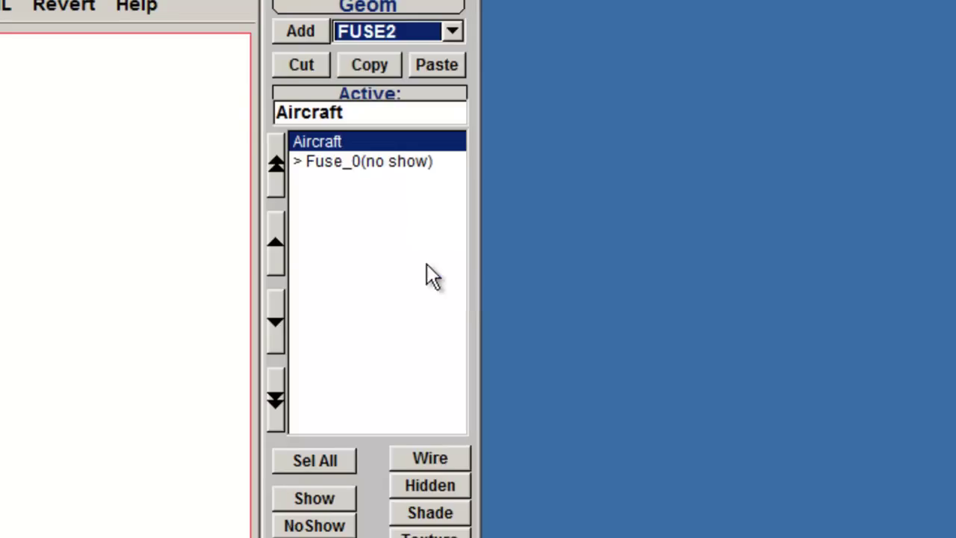
{"action": "left_click", "coordinate": [314, 31]}
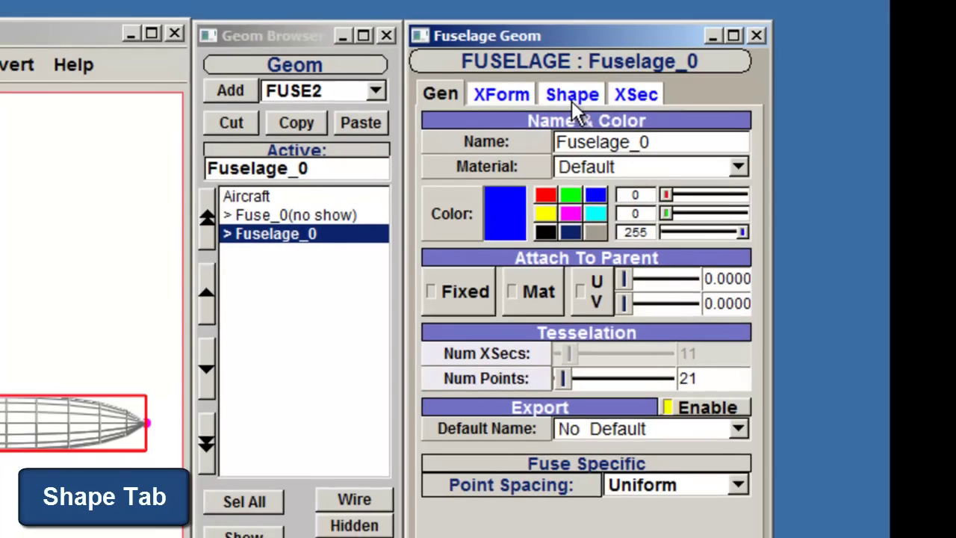
{"action": "left_click", "coordinate": [568, 100]}
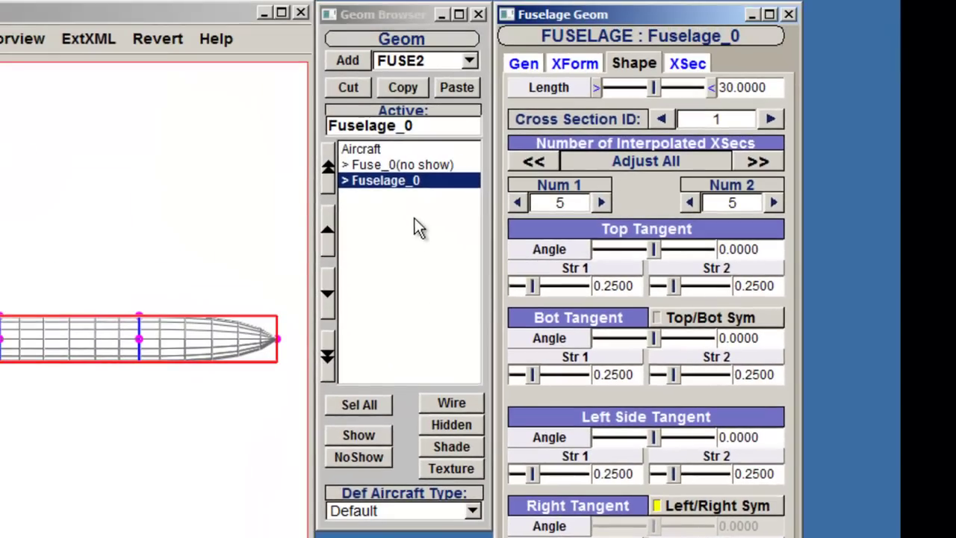
Delete the FUSE2 fuselage Fuselage_0 and unhide Fuse_0
{"action": "left_click", "coordinate": [444, 184]}
{"action": "left_click", "coordinate": [353, 87]}
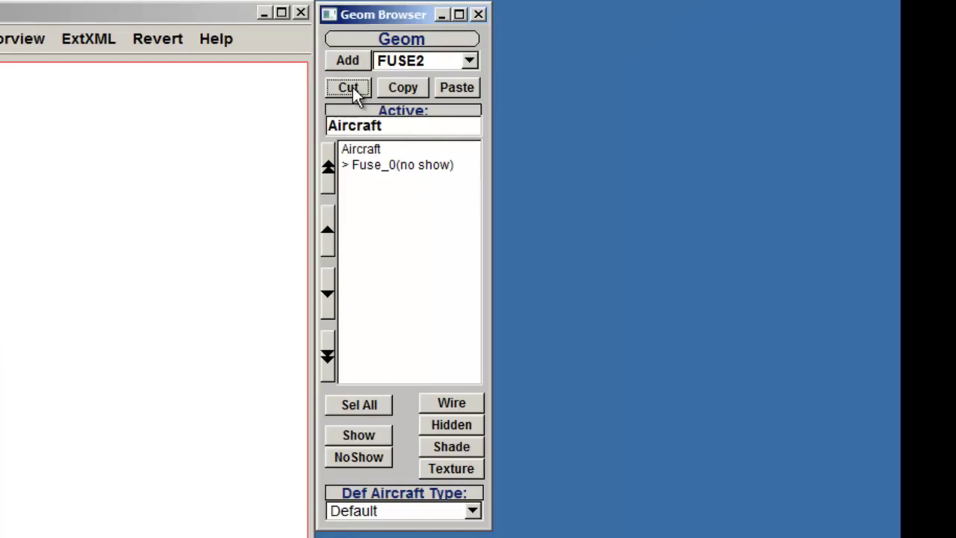
{"action": "left_click", "coordinate": [396, 165]}
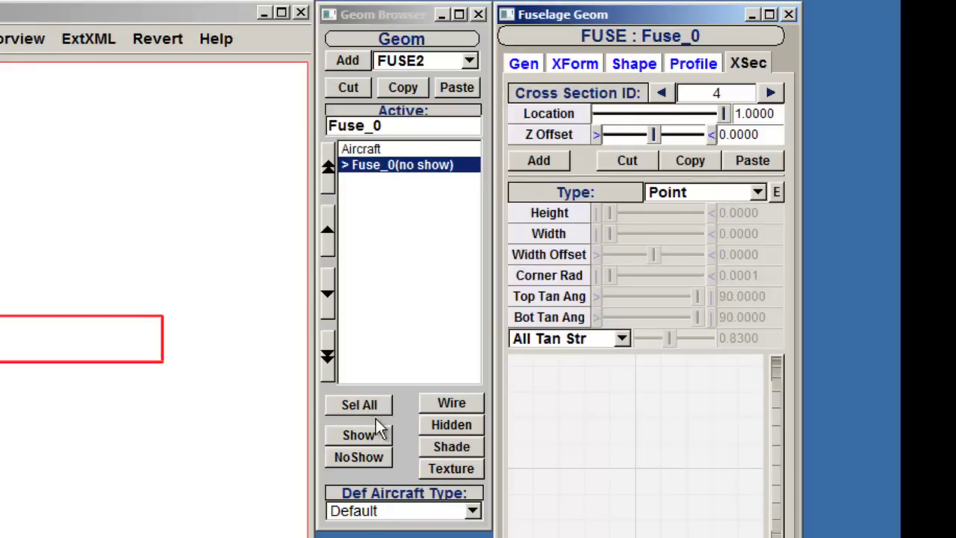
{"action": "left_click", "coordinate": [378, 431]}
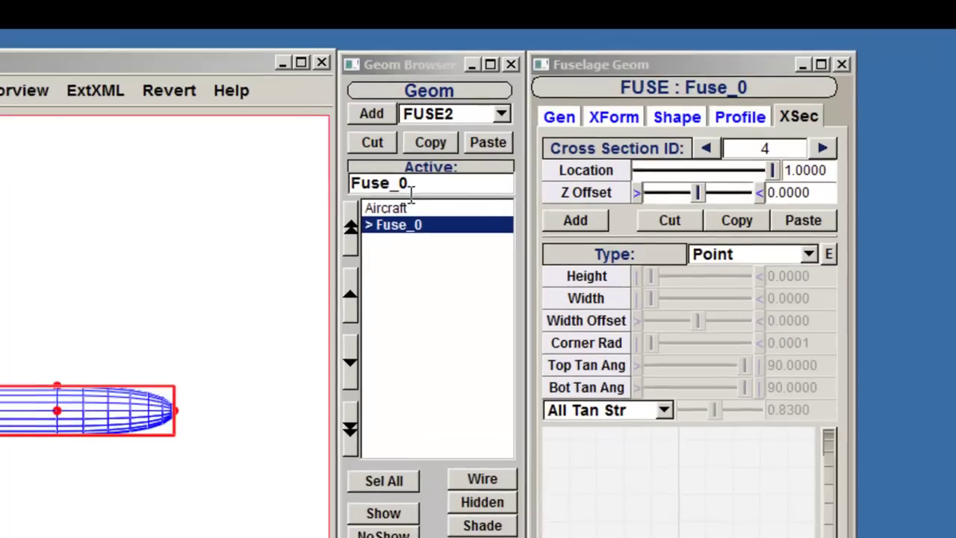
Add a multi-section wing, Ms_Wing_0, and switch to the isometric view with F8
{"action": "left_click", "coordinate": [401, 215]}
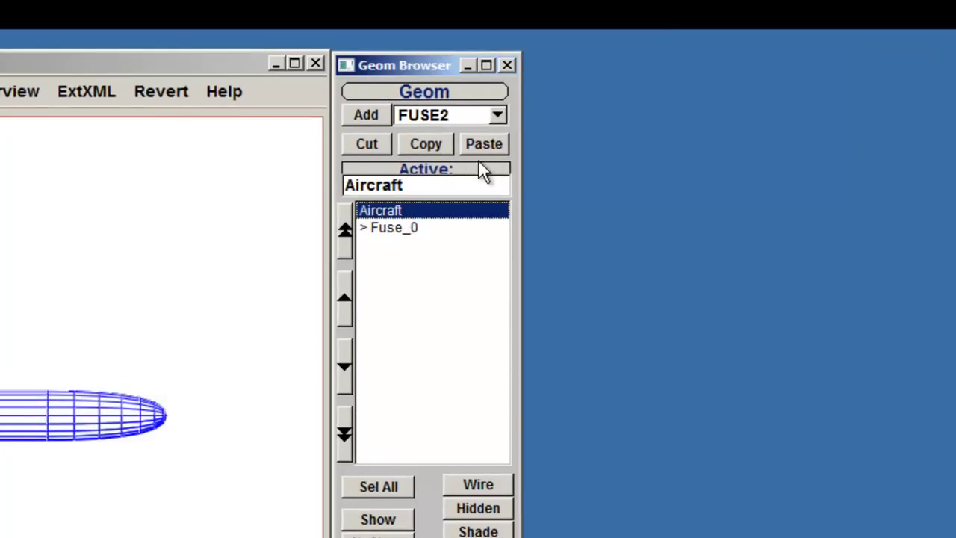
{"action": "left_click", "coordinate": [500, 114]}
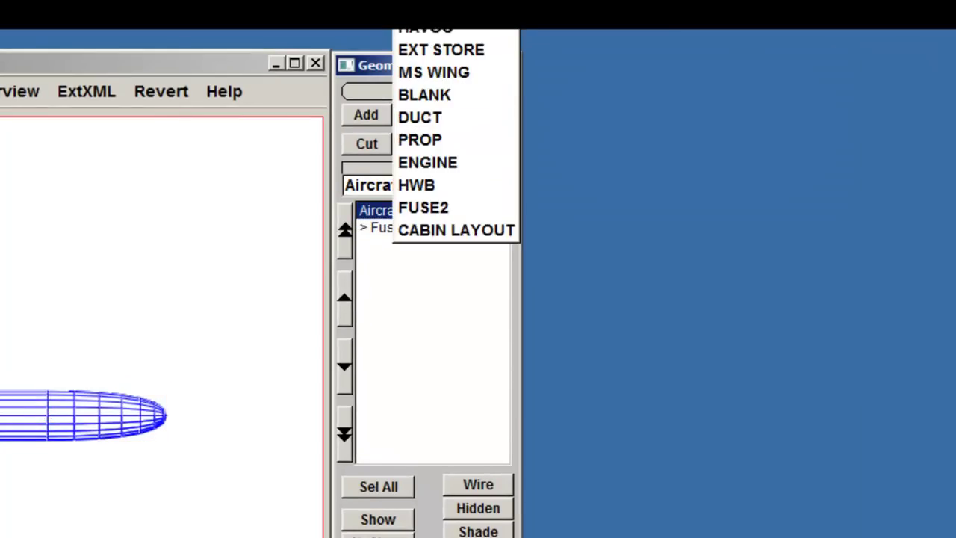
{"action": "left_click", "coordinate": [479, 77]}
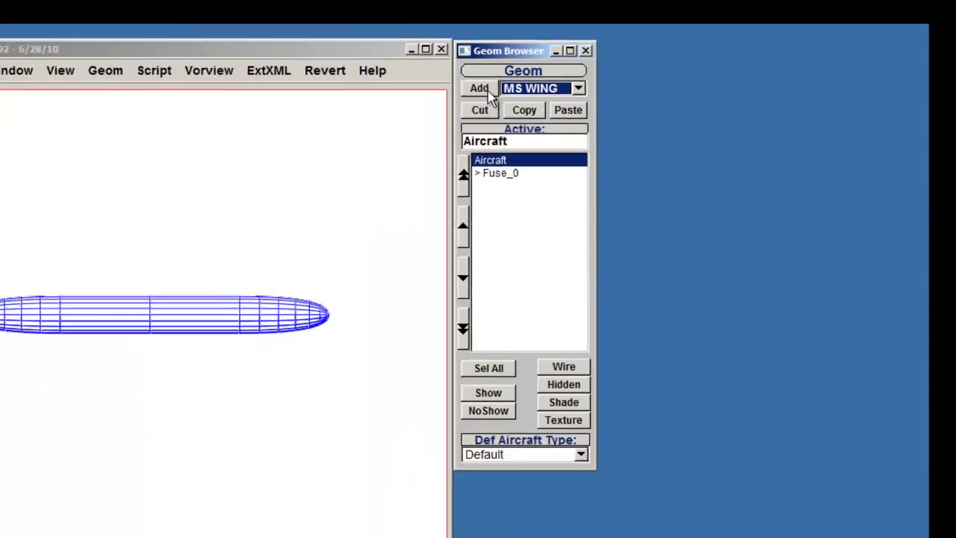
{"action": "left_click", "coordinate": [527, 80]}
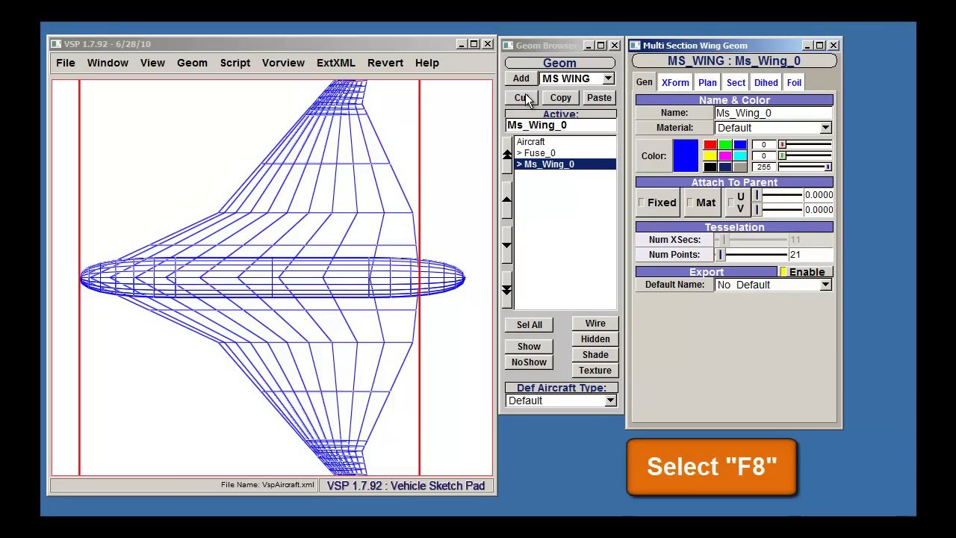
{"action": "left_click", "coordinate": [439, 195]}
{"action": "key", "text": "F8"}
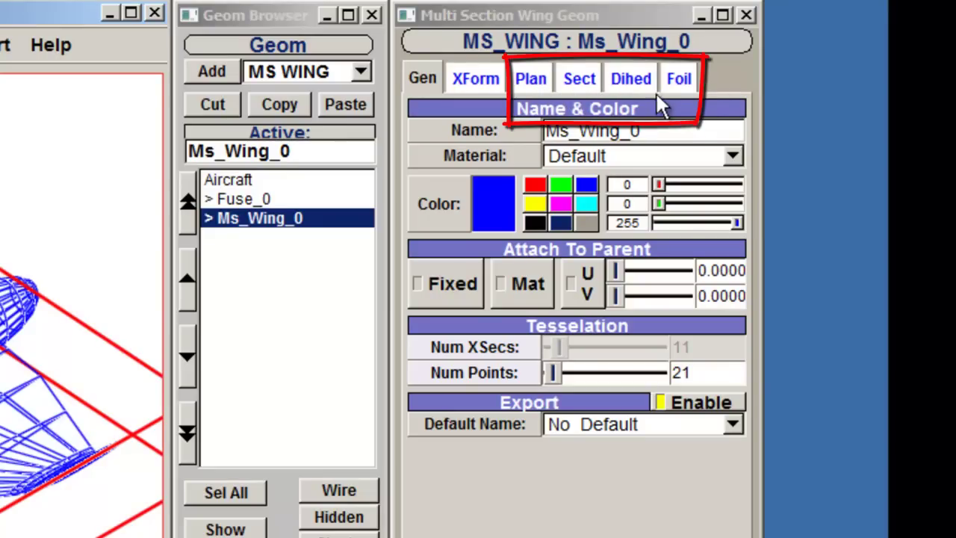
Adjust the wing's span and area, then review its sections and NACA 0004 airfoil
{"action": "left_click", "coordinate": [538, 71]}
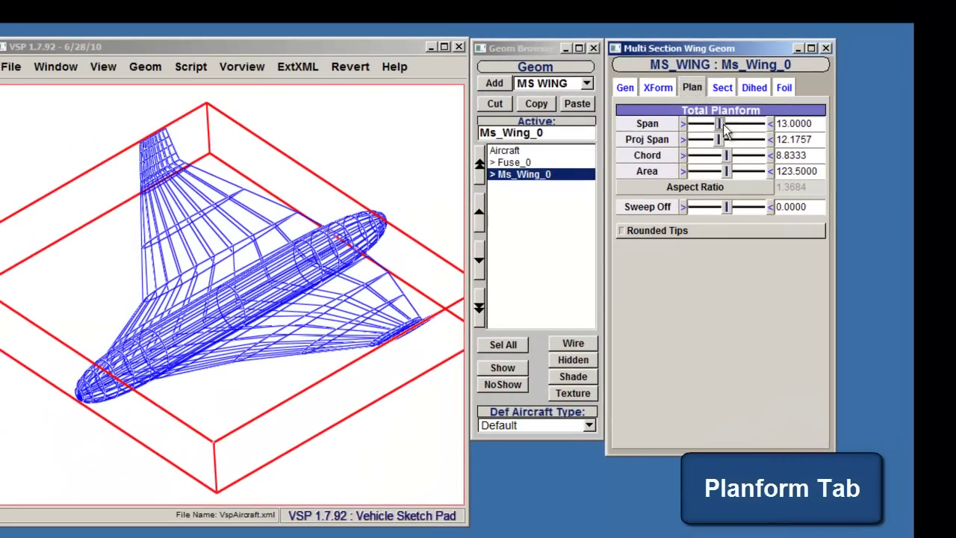
{"action": "left_click_drag", "start_coordinate": [718, 124], "coordinate": [757, 128]}
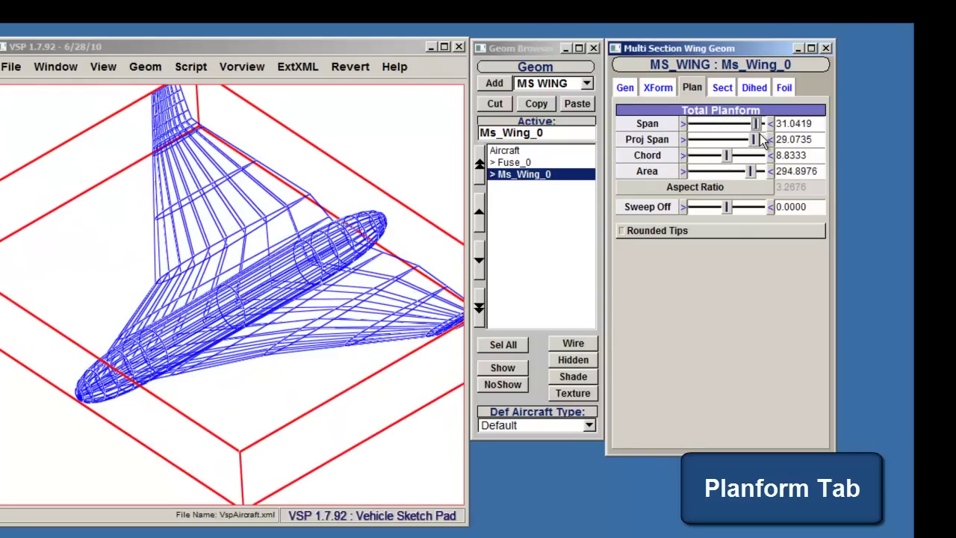
{"action": "left_click_drag", "start_coordinate": [752, 178], "coordinate": [703, 181]}
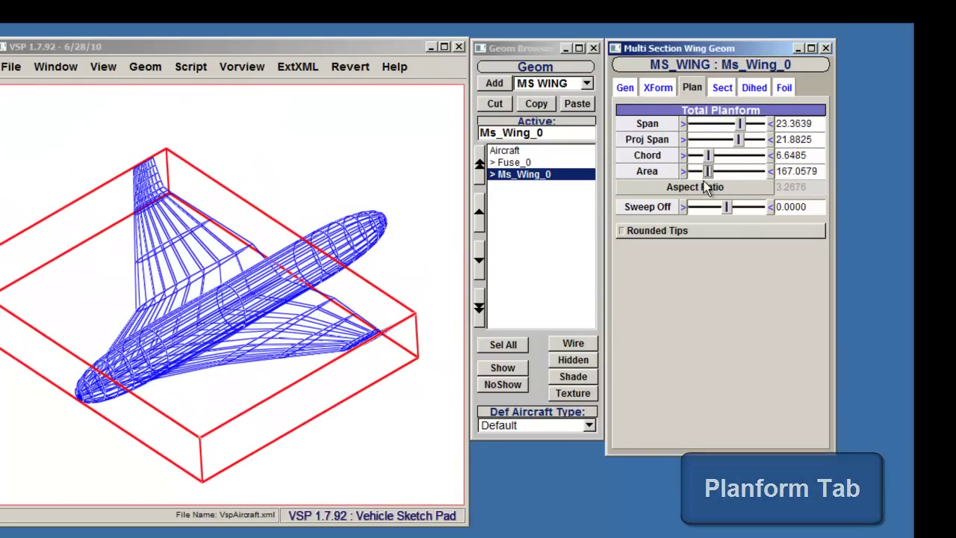
{"action": "left_click", "coordinate": [722, 88]}
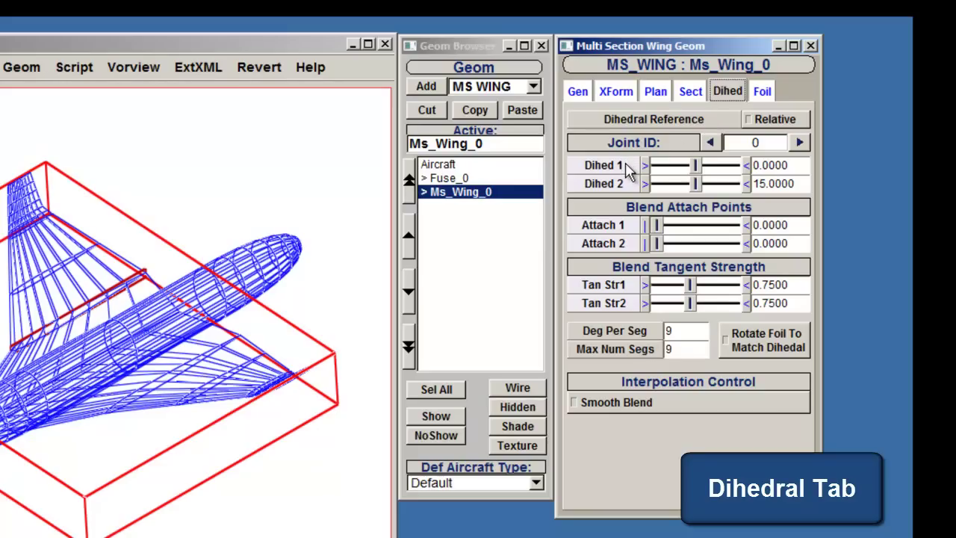
{"action": "left_click", "coordinate": [768, 95]}
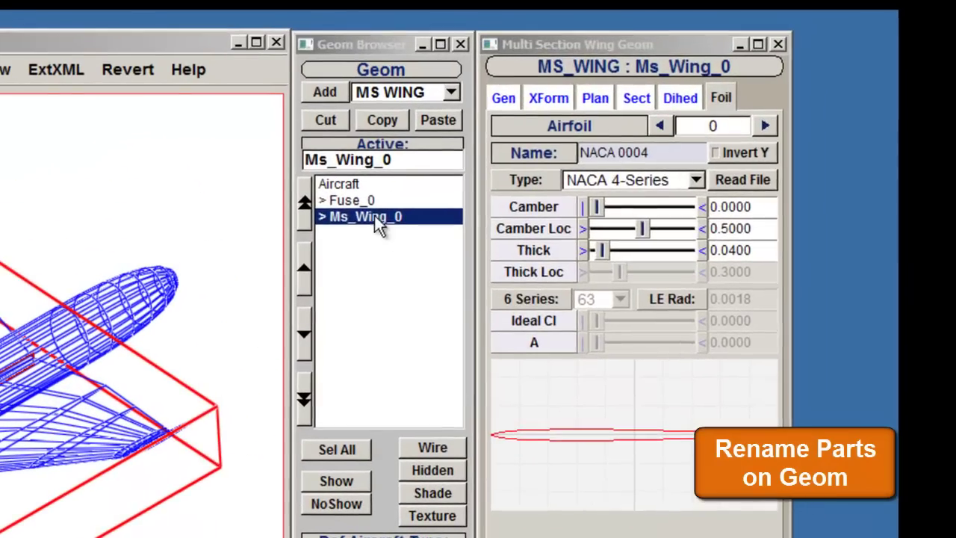
Rename the fuselage Fuse_0 to 'Fuselage'
{"action": "left_click", "coordinate": [551, 154]}
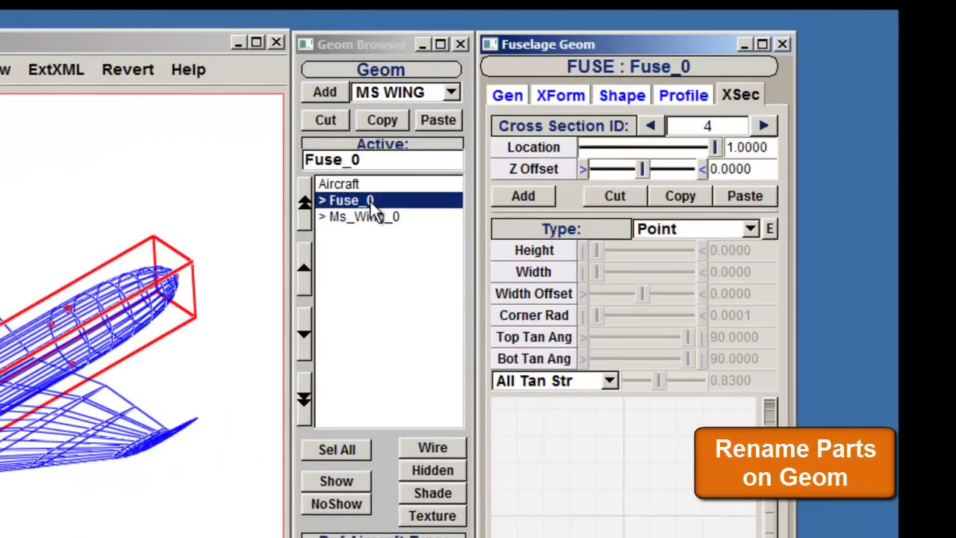
{"action": "left_click", "coordinate": [513, 96]}
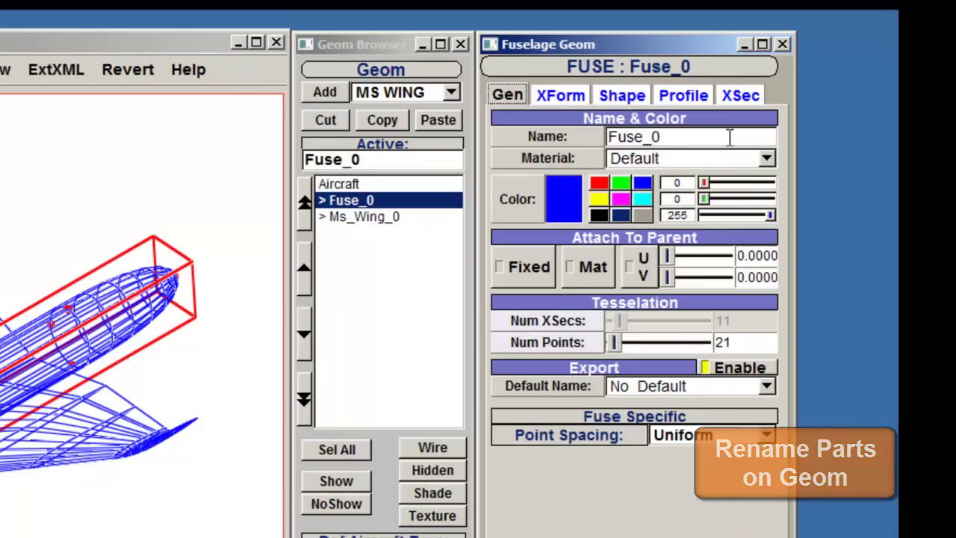
{"action": "left_click_drag", "start_coordinate": [729, 137], "coordinate": [515, 131]}
{"action": "type", "text": "F"}
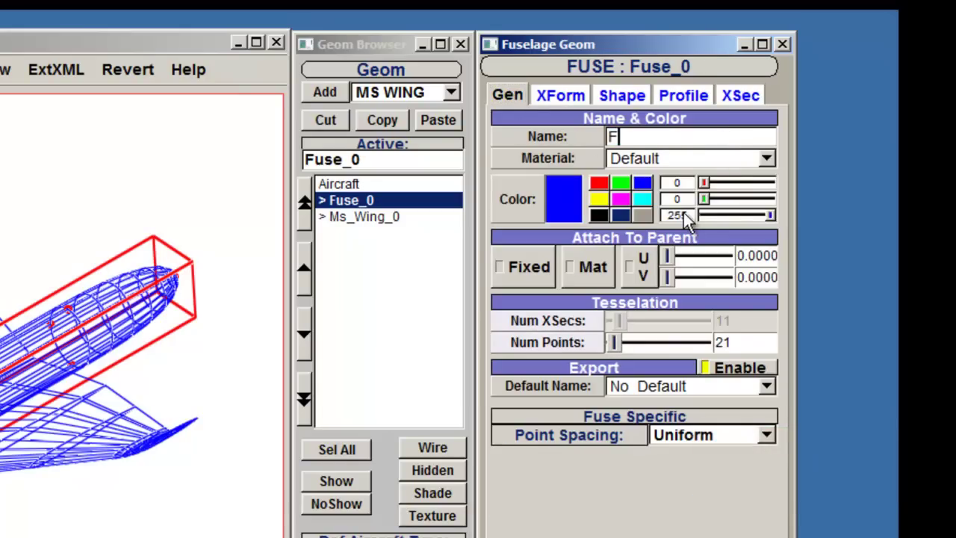
{"action": "type", "text": "uselage"}
{"action": "key", "text": "Tab"}
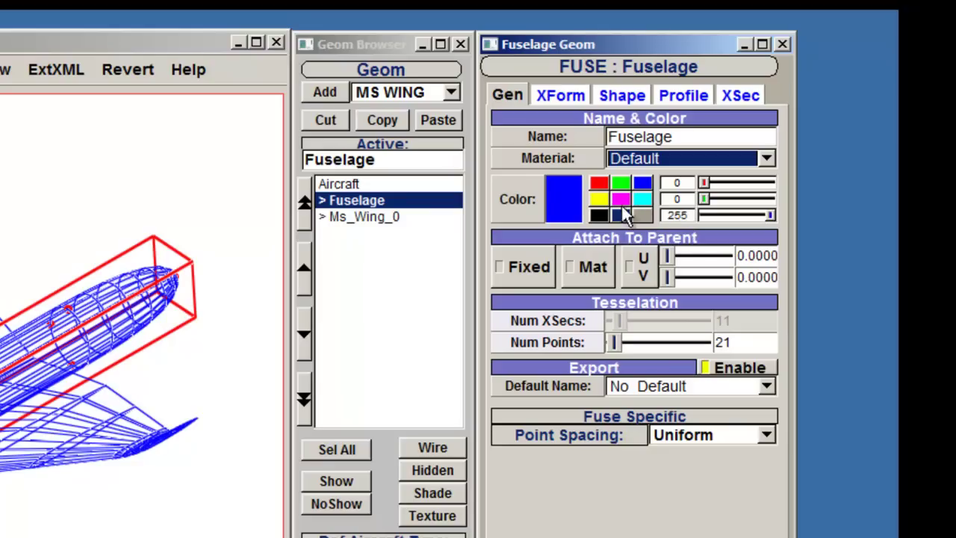
Rename Ms_Wing_0 to 'Front Wing' and make its colour black
{"action": "left_click", "coordinate": [387, 223]}
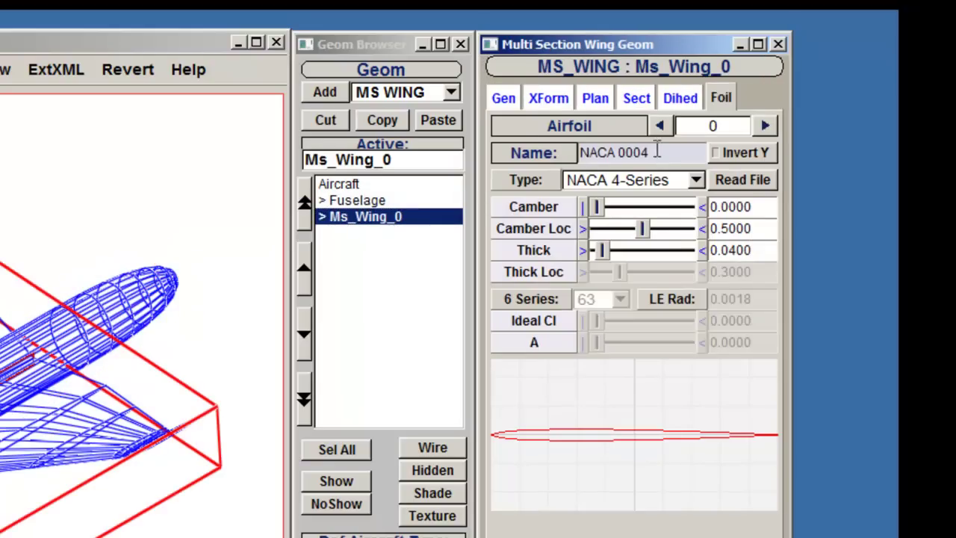
{"action": "left_click", "coordinate": [497, 101]}
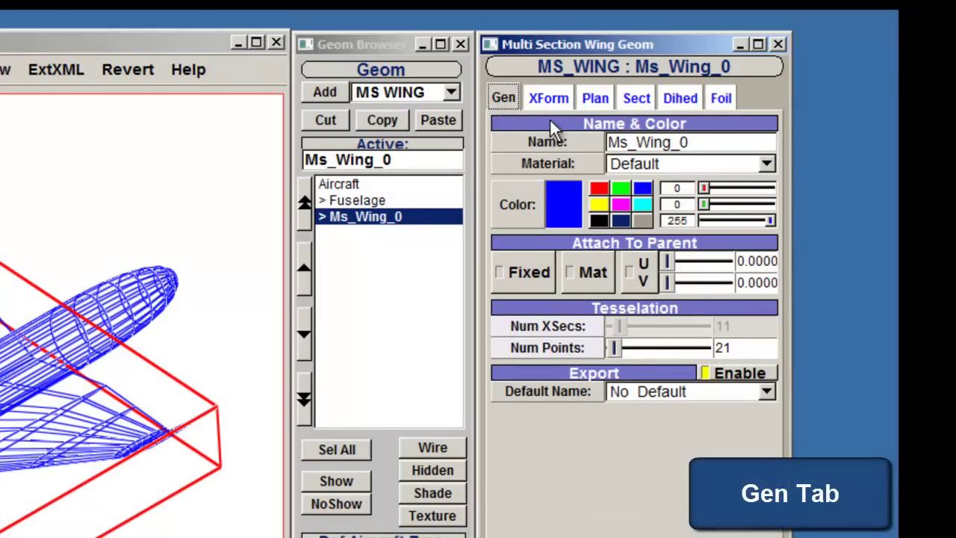
{"action": "double_click", "coordinate": [646, 142]}
{"action": "type", "text": "F"}
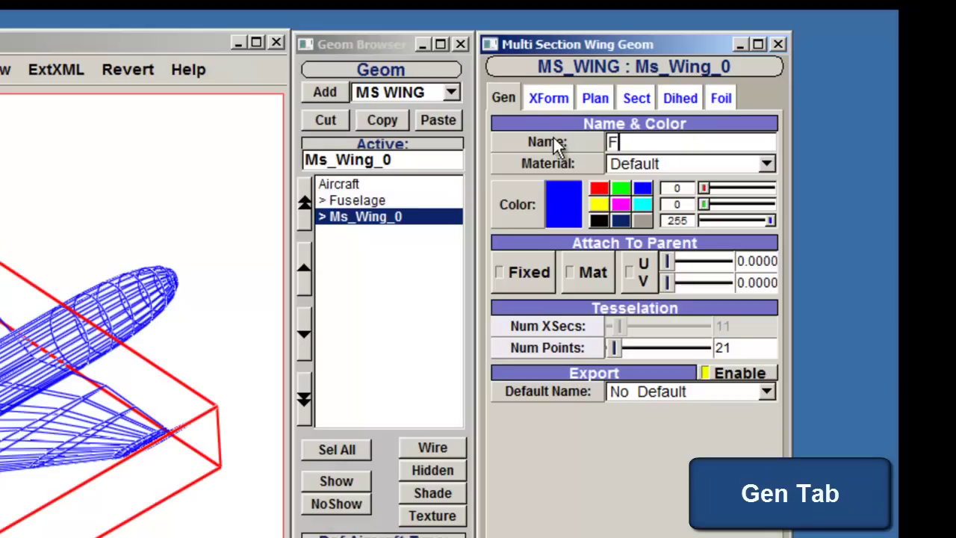
{"action": "type", "text": "ront W"}
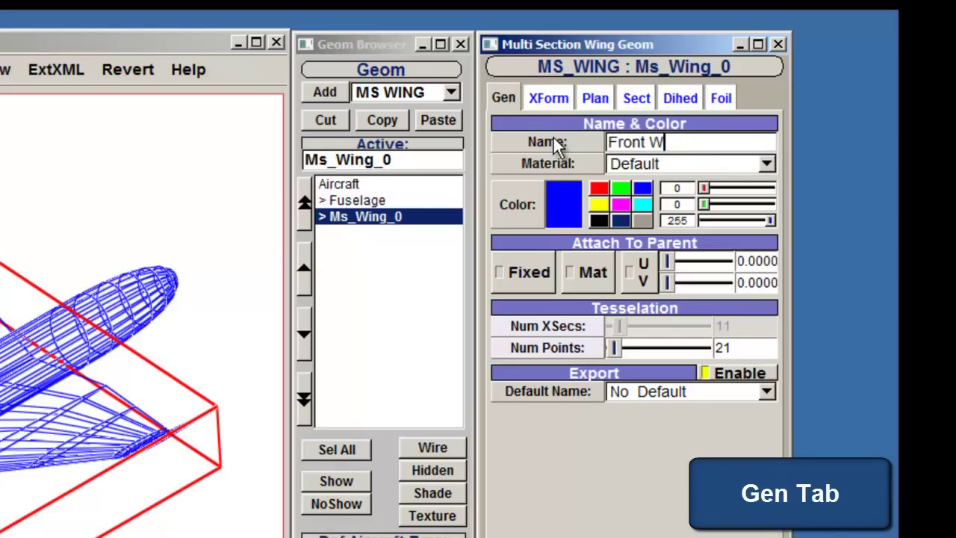
{"action": "type", "text": "ing"}
{"action": "key", "text": "Return"}
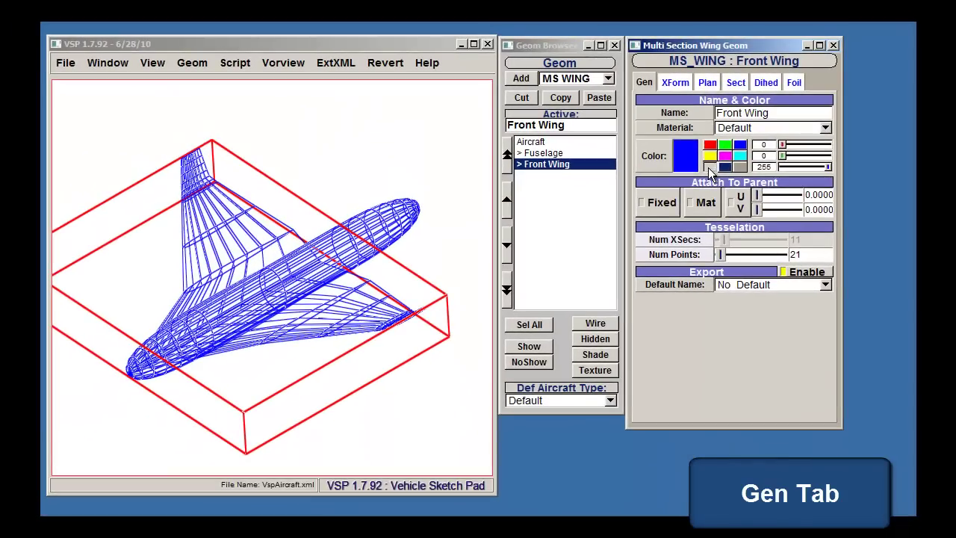
{"action": "left_click", "coordinate": [707, 167]}
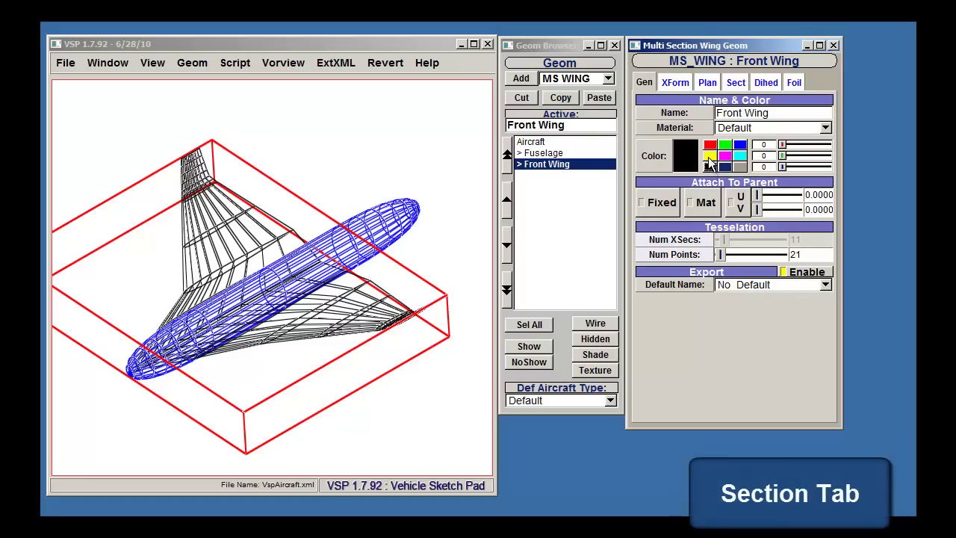
Delete Front Wing sections down to one, leaving a 65° swept, 3.59-span panel
{"action": "left_click", "coordinate": [742, 85]}
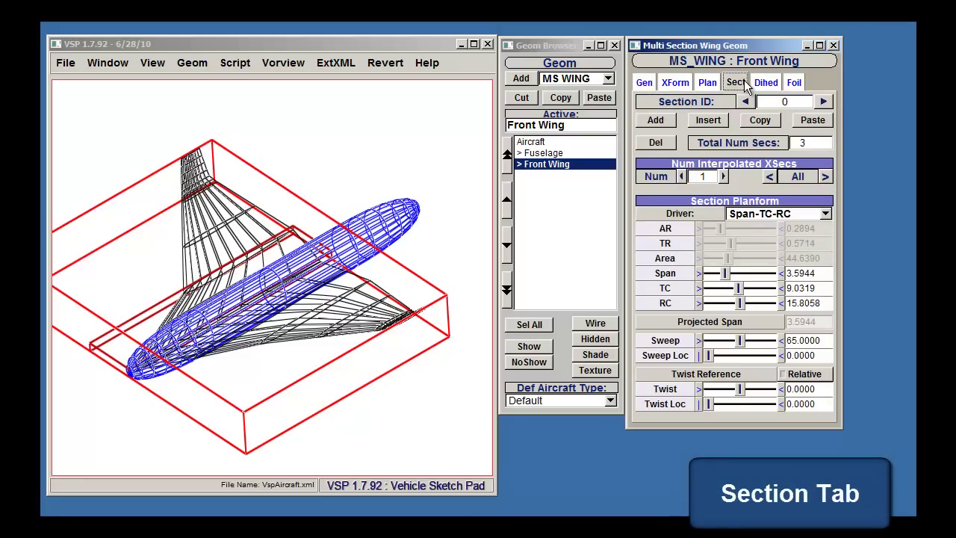
{"action": "left_click", "coordinate": [823, 101]}
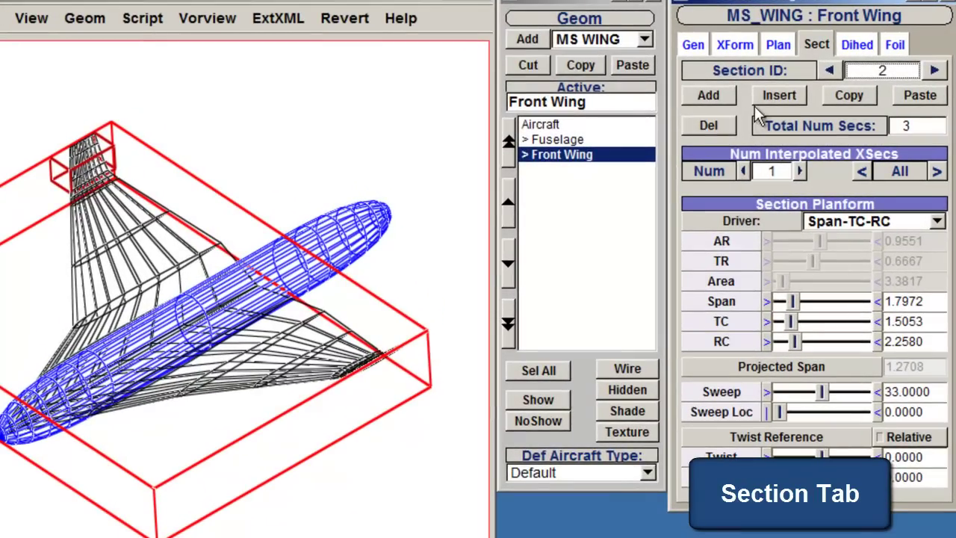
{"action": "left_click", "coordinate": [724, 125]}
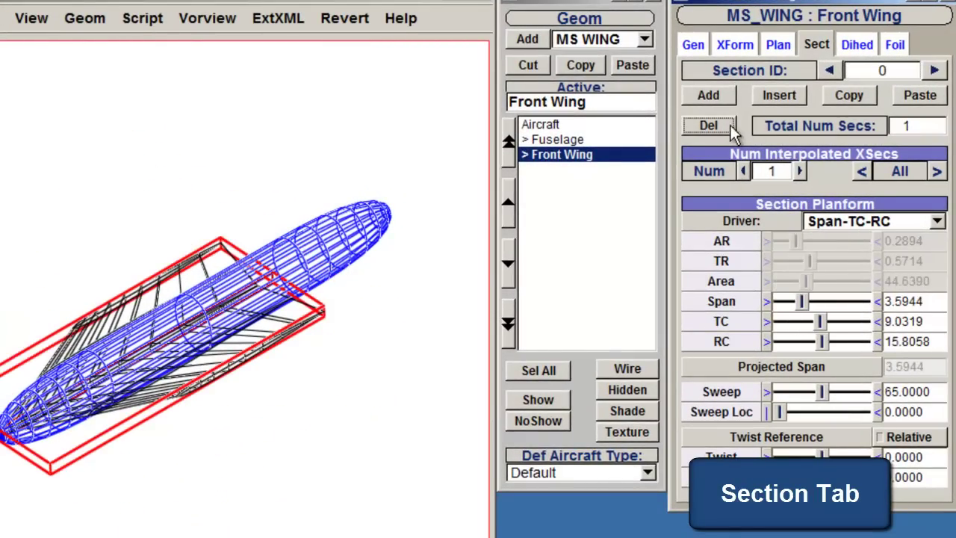
Set Front Wing span 11.49, tip chord 2.04, root chord 5.81 and sweep 39.76°
{"action": "left_click", "coordinate": [932, 71]}
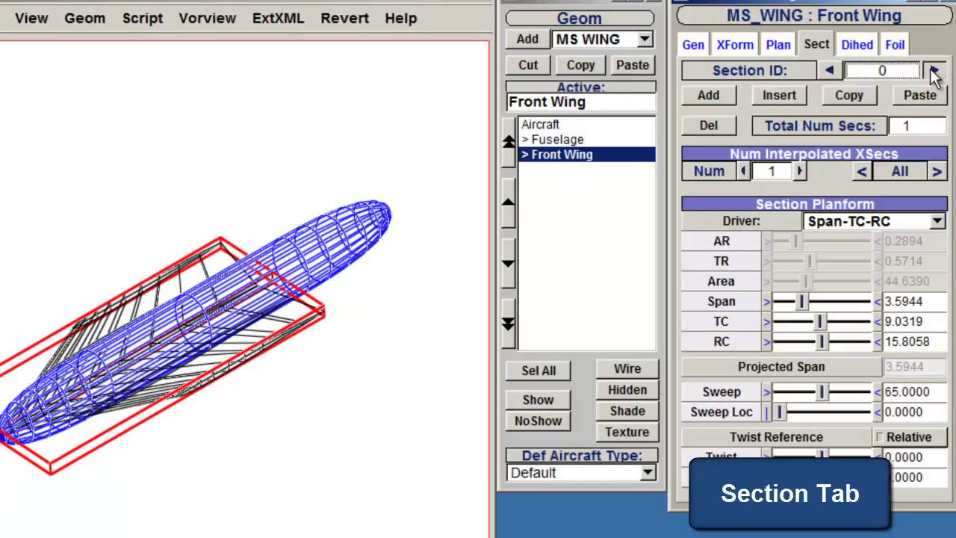
{"action": "key", "text": "Tab"}
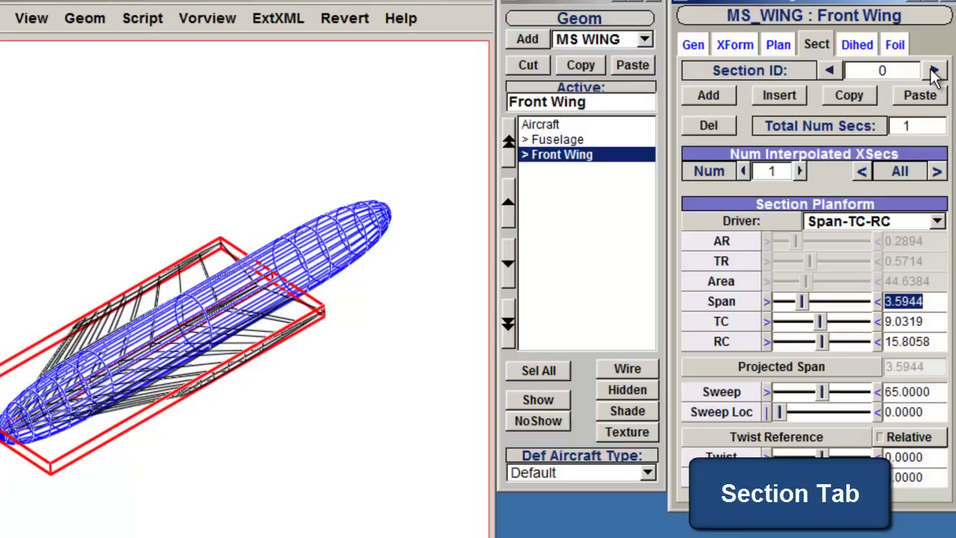
{"action": "mouse_move", "coordinate": [799, 303]}
{"action": "left_mouse_down"}
{"action": "mouse_move", "coordinate": [863, 302]}
{"action": "mouse_move", "coordinate": [853, 303]}
{"action": "left_mouse_up"}
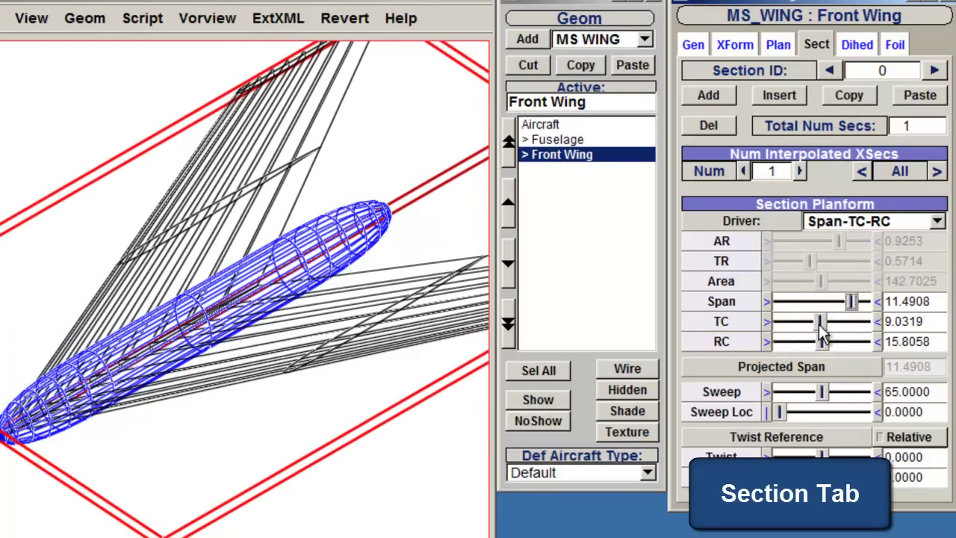
{"action": "left_click_drag", "start_coordinate": [820, 330], "coordinate": [789, 335]}
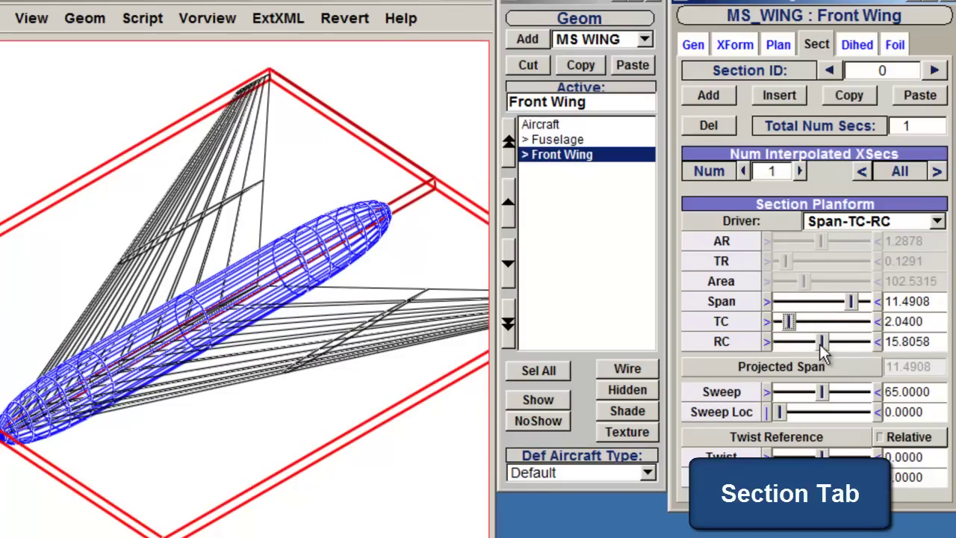
{"action": "left_click_drag", "start_coordinate": [821, 344], "coordinate": [779, 345]}
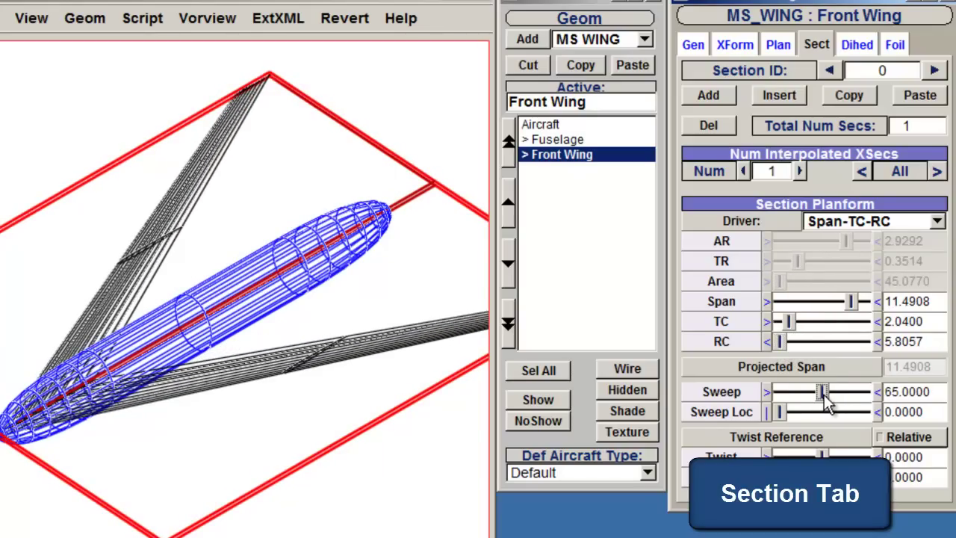
{"action": "mouse_move", "coordinate": [824, 393]}
{"action": "left_mouse_down"}
{"action": "mouse_move", "coordinate": [783, 393]}
{"action": "mouse_move", "coordinate": [853, 394]}
{"action": "left_mouse_up"}
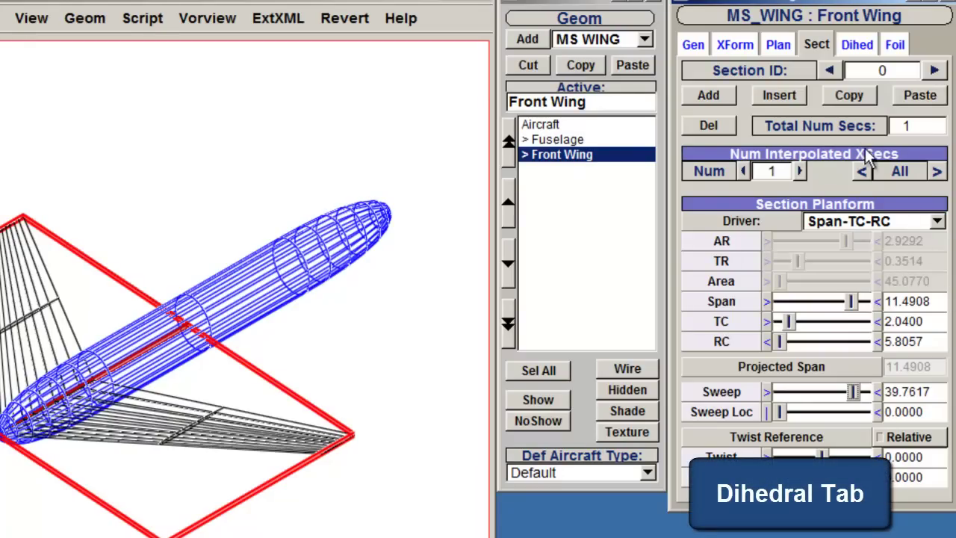
Set Front Wing dihedral to 5° and its X location to 7.1429
{"action": "left_click", "coordinate": [853, 51]}
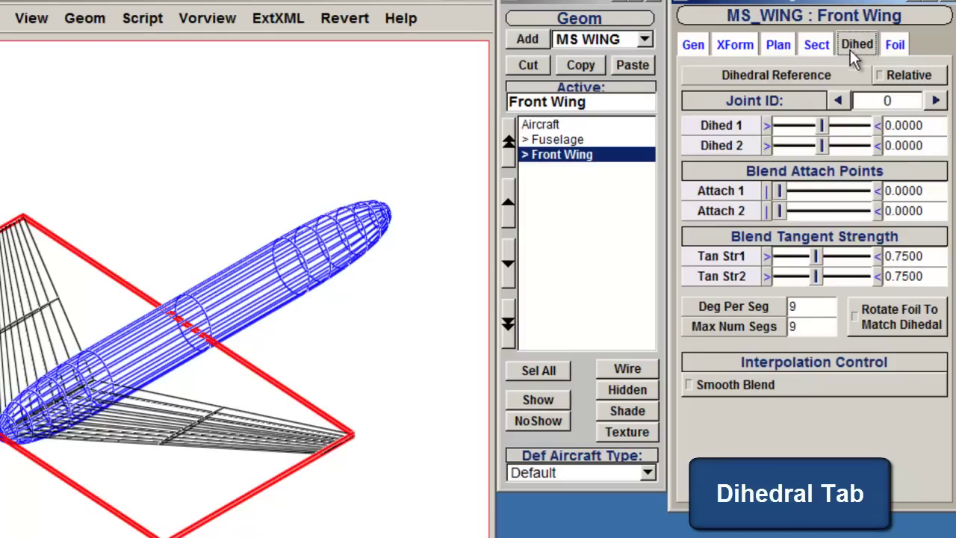
{"action": "left_click_drag", "start_coordinate": [821, 126], "coordinate": [844, 135]}
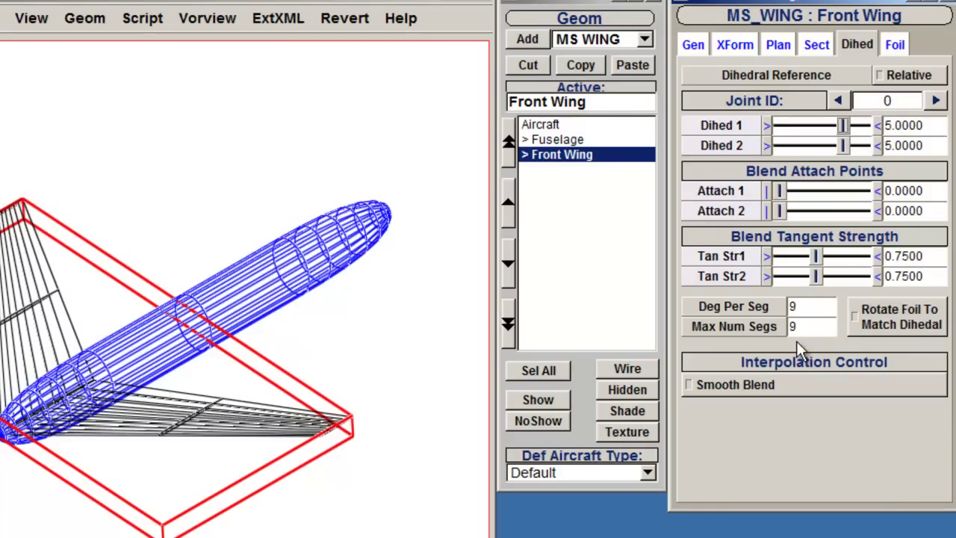
{"action": "left_click", "coordinate": [735, 46]}
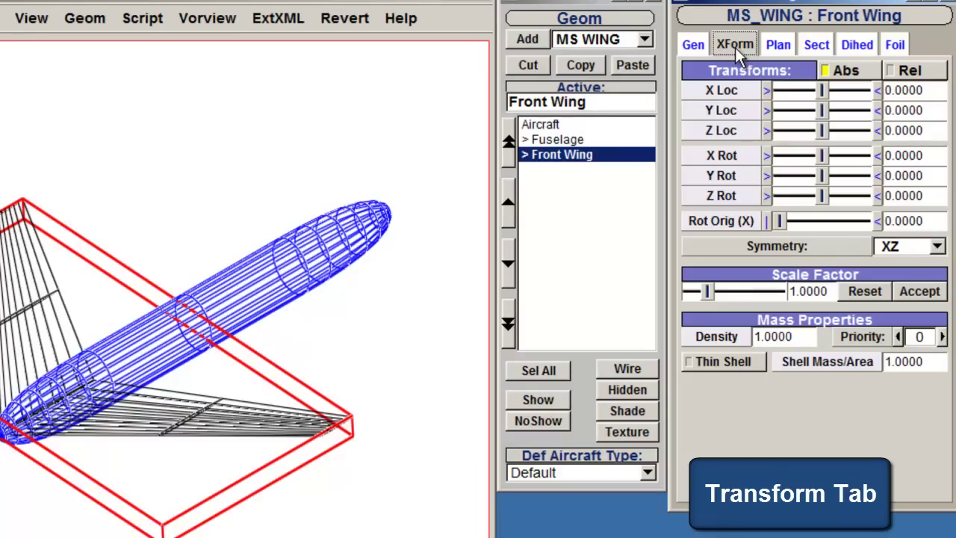
{"action": "left_click", "coordinate": [813, 93]}
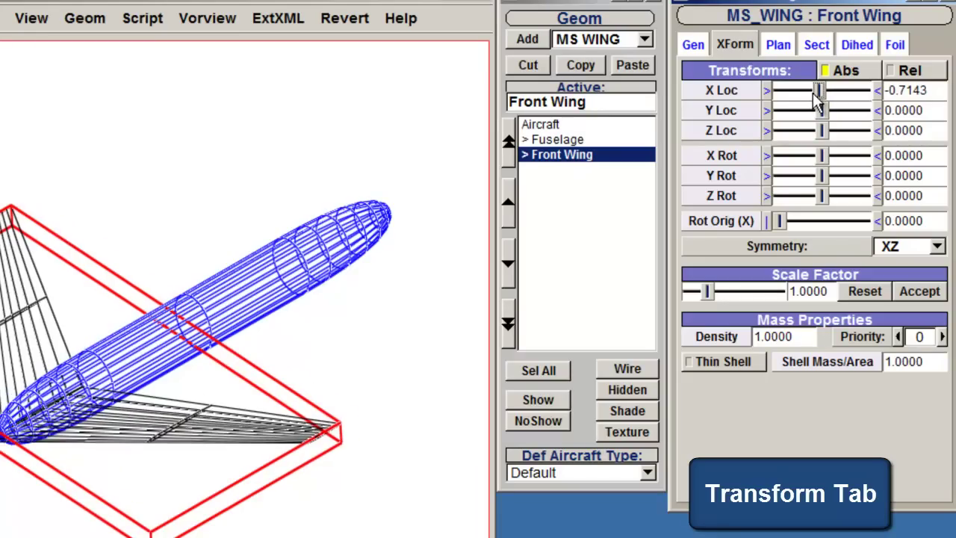
{"action": "left_click_drag", "start_coordinate": [812, 92], "coordinate": [851, 102]}
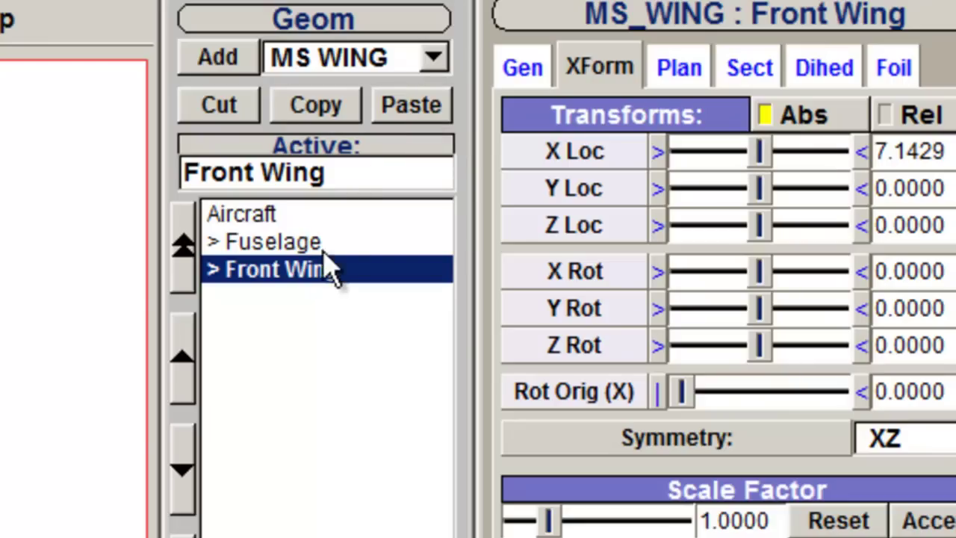
Duplicate the Front Wing by copying it and pasting the copy into the Aircraft
{"action": "left_click", "coordinate": [326, 108]}
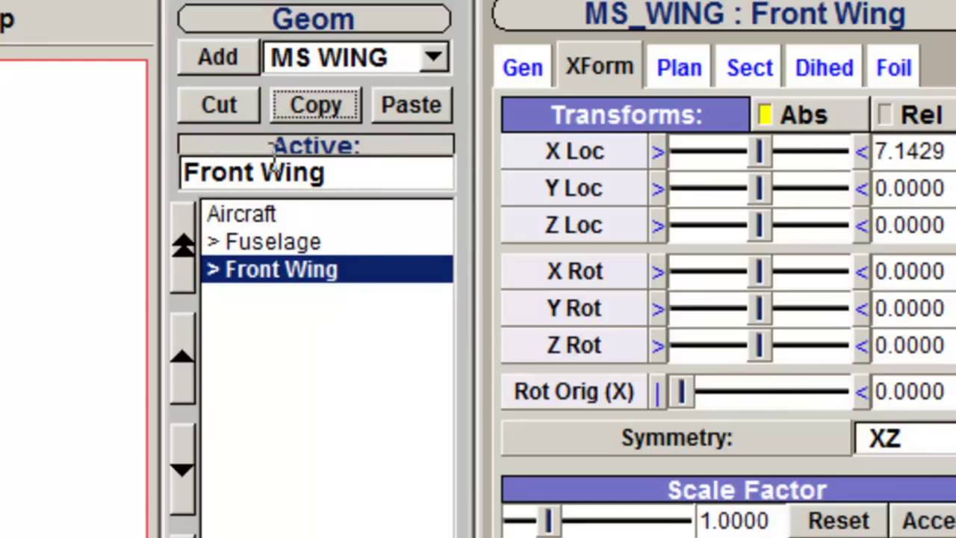
{"action": "left_click", "coordinate": [248, 218]}
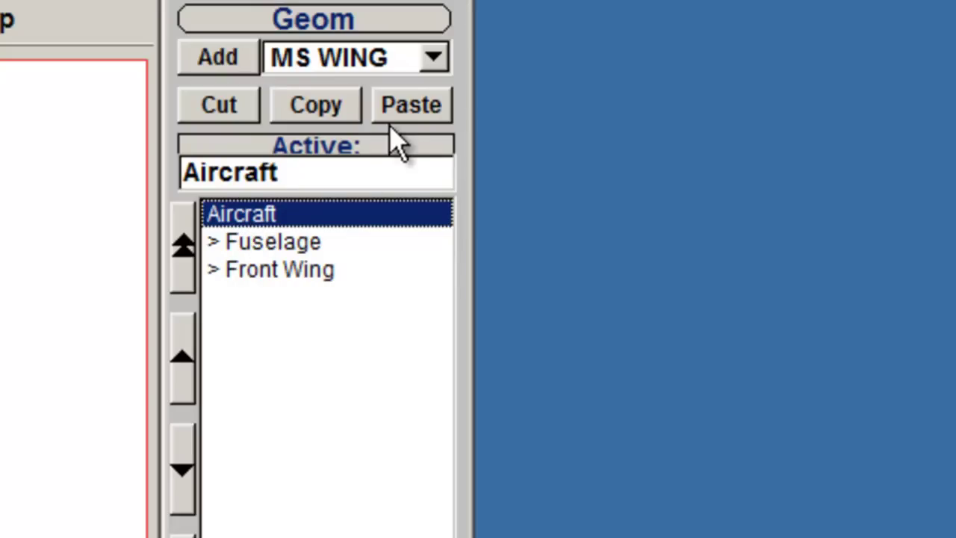
{"action": "left_click", "coordinate": [407, 113]}
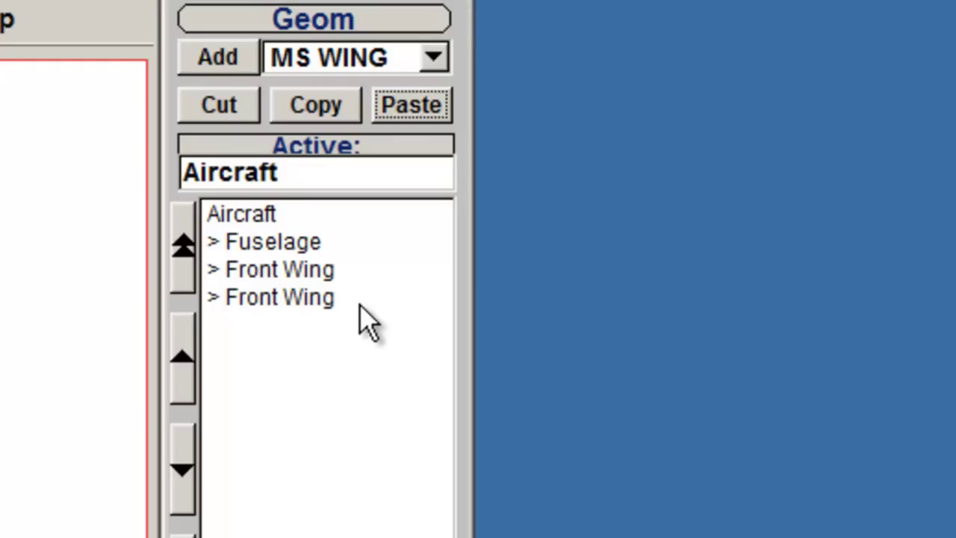
Rename the copied wing to 'Horizontal Stabilizer'
{"action": "left_click", "coordinate": [302, 314]}
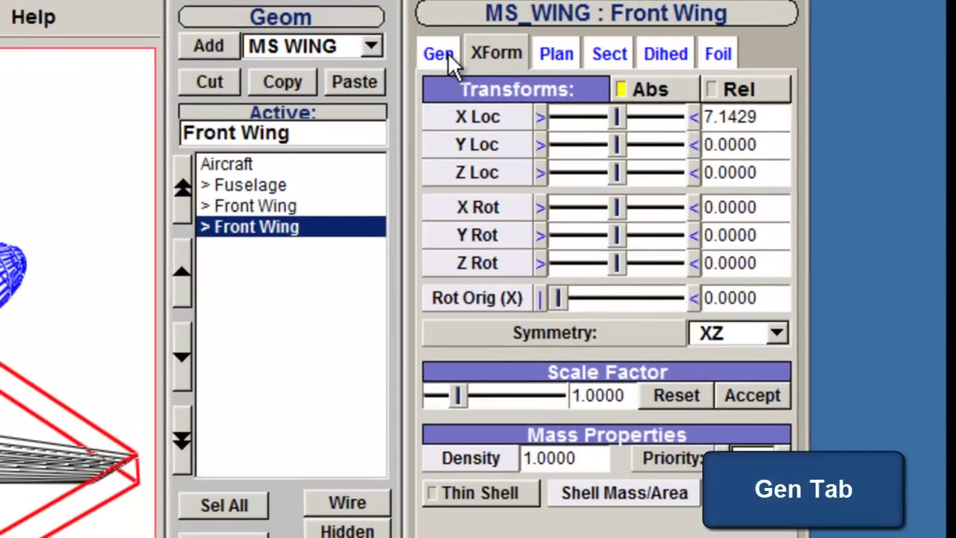
{"action": "left_click", "coordinate": [448, 52]}
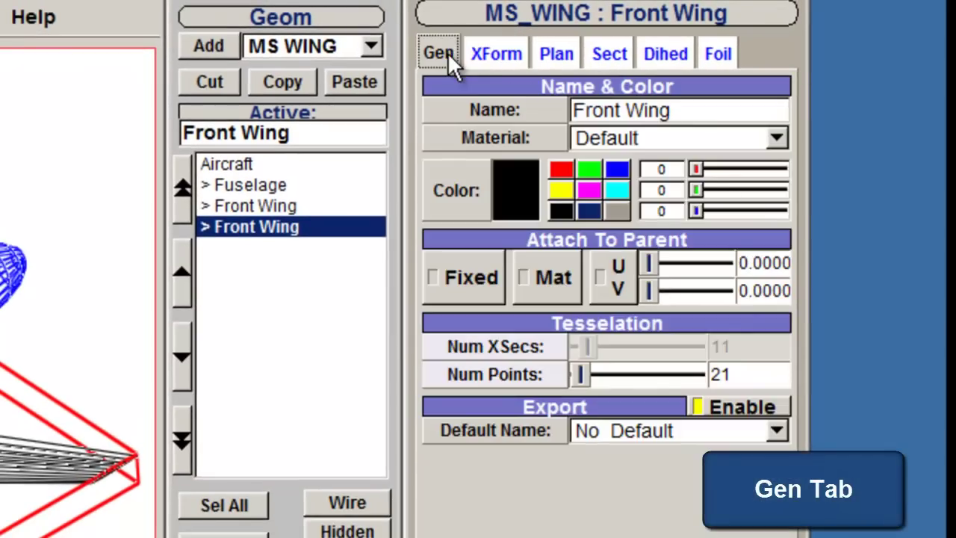
{"action": "left_click_drag", "start_coordinate": [707, 112], "coordinate": [550, 122]}
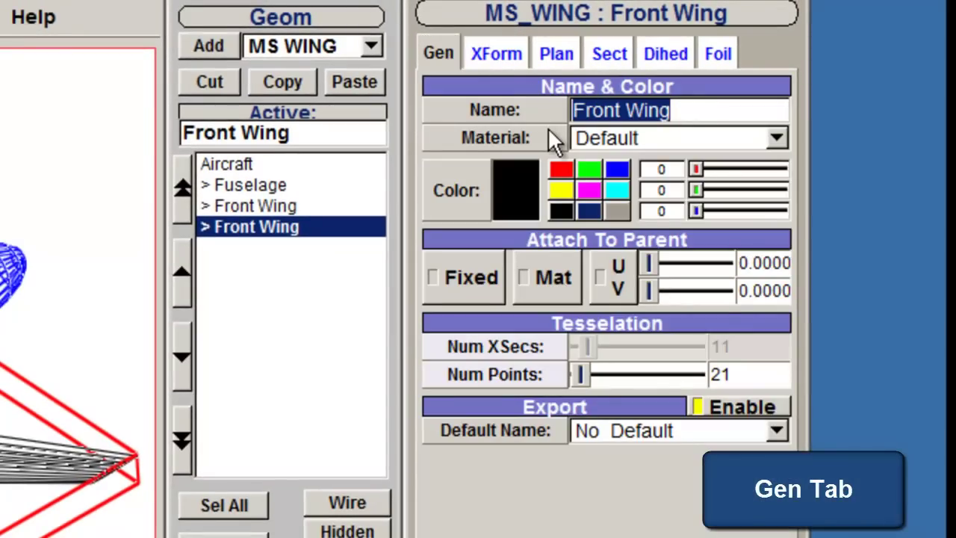
{"action": "type", "text": "Hori"}
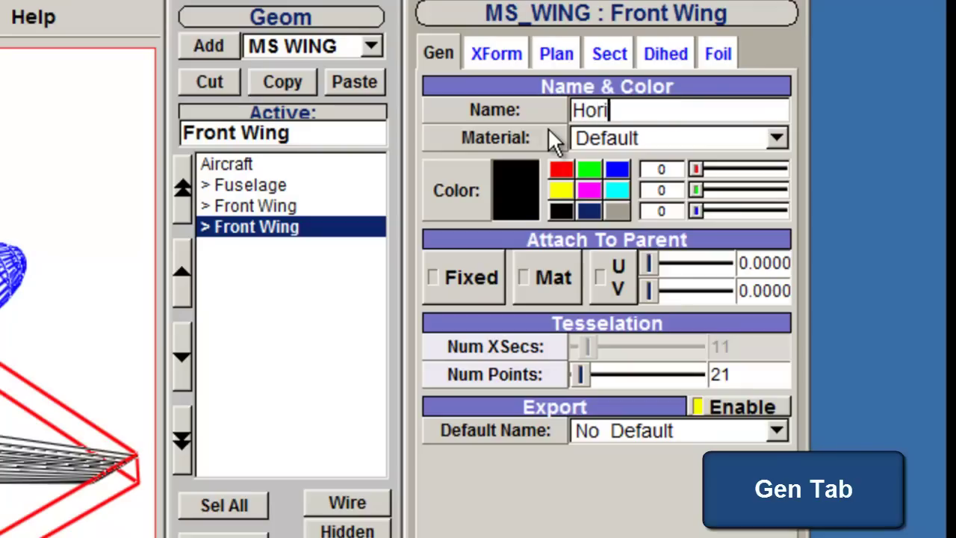
{"action": "type", "text": "zontal Stab"}
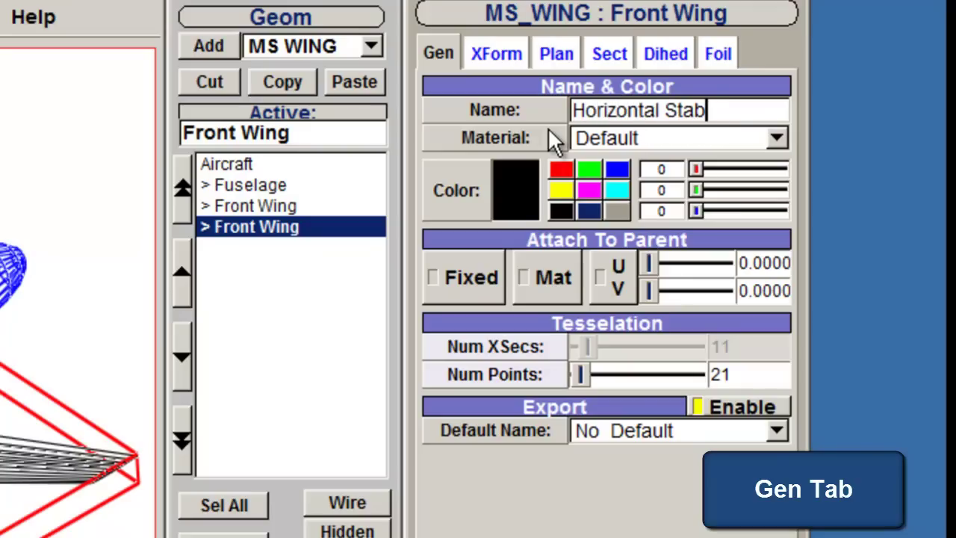
{"action": "type", "text": "ilizer"}
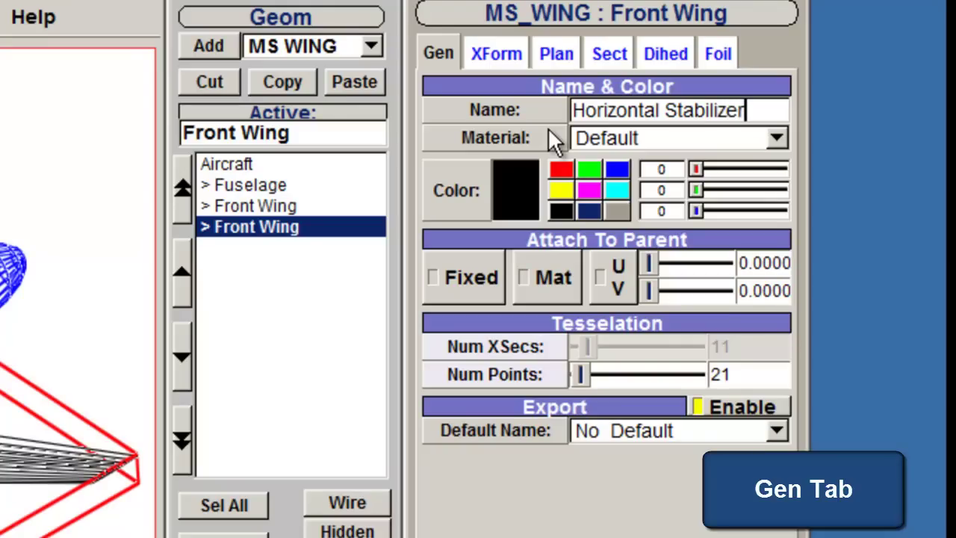
{"action": "key", "text": "Tab"}
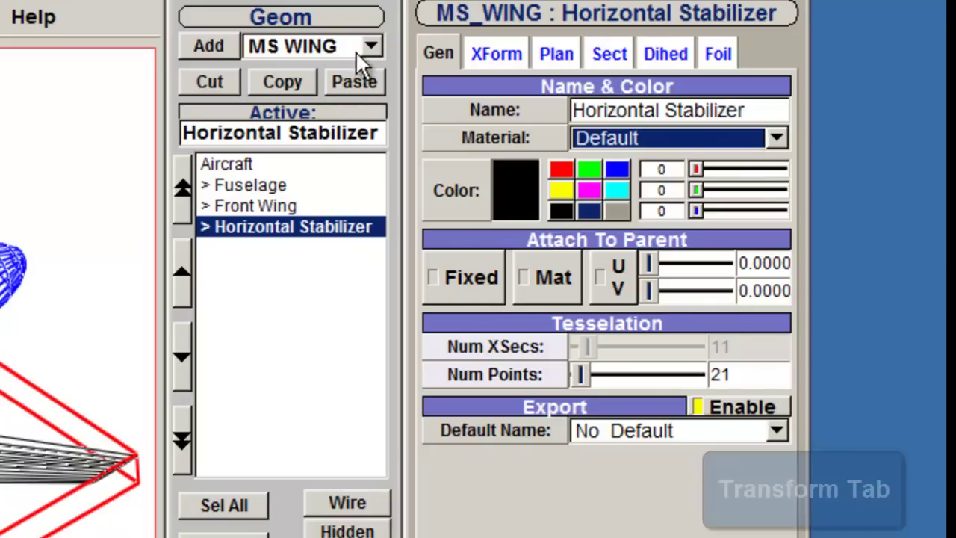
Move the stabilizer aft to X about 17.14, cut span to 13, and raise dihedral to about 10.2°
{"action": "left_click", "coordinate": [484, 56]}
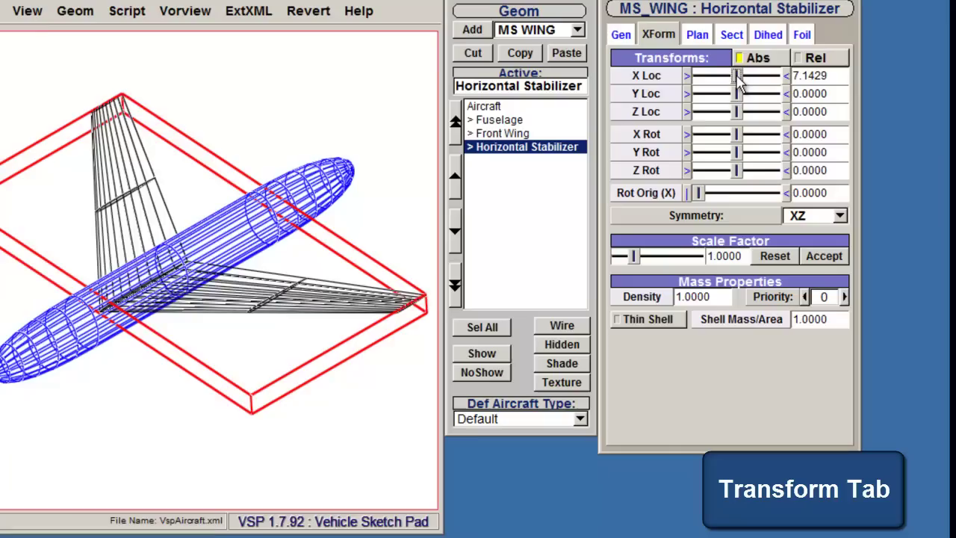
{"action": "left_click_drag", "start_coordinate": [736, 76], "coordinate": [775, 76]}
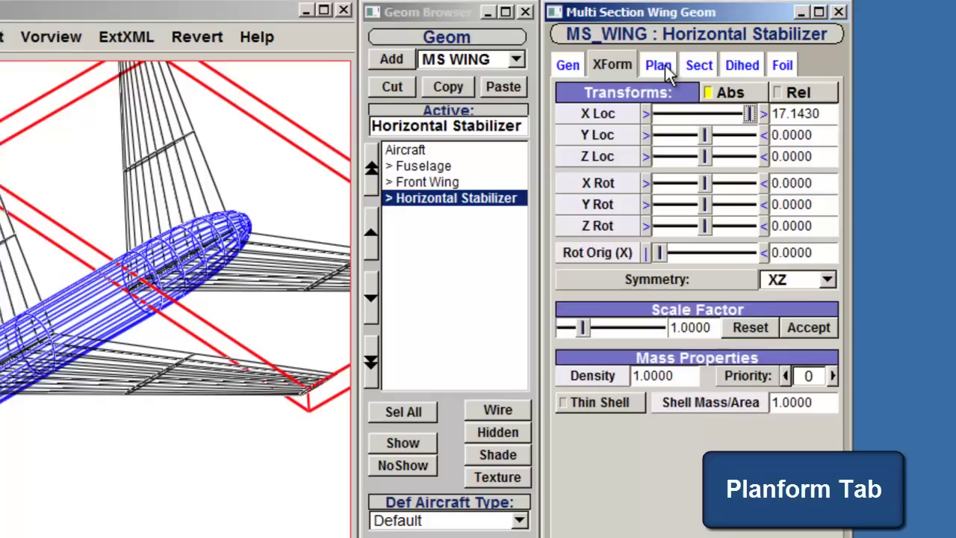
{"action": "left_click", "coordinate": [701, 35]}
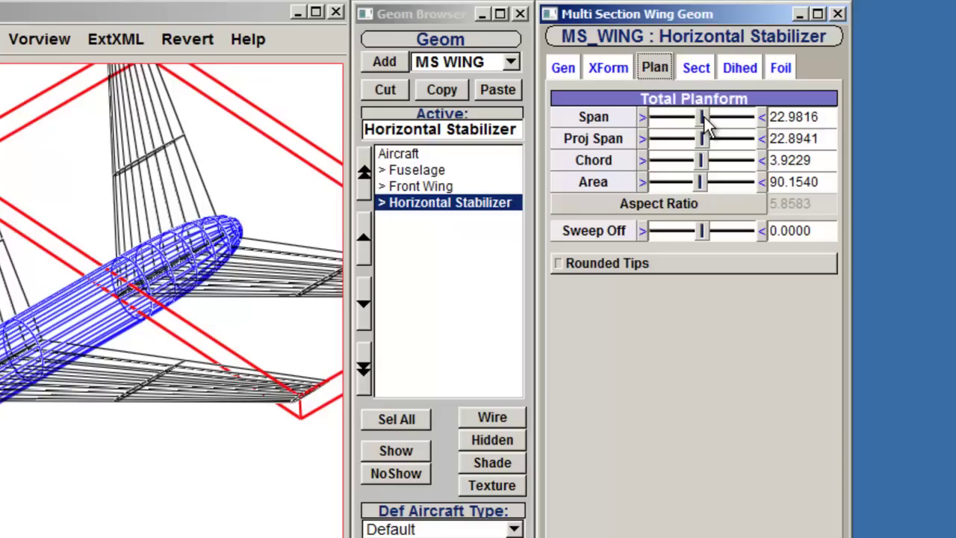
{"action": "mouse_move", "coordinate": [706, 120]}
{"action": "left_mouse_down"}
{"action": "mouse_move", "coordinate": [675, 121]}
{"action": "mouse_move", "coordinate": [713, 130]}
{"action": "left_mouse_up"}
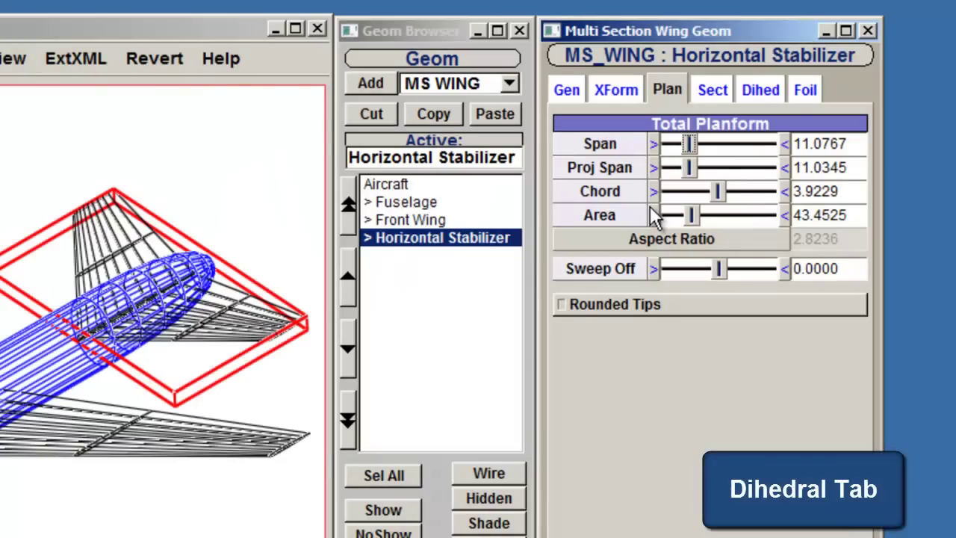
{"action": "left_click", "coordinate": [743, 93]}
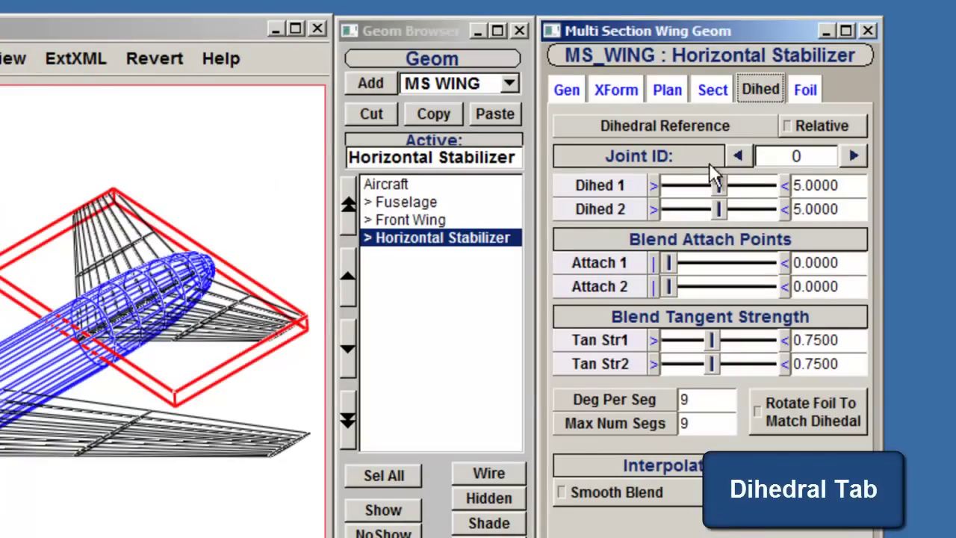
{"action": "left_click_drag", "start_coordinate": [719, 185], "coordinate": [749, 197]}
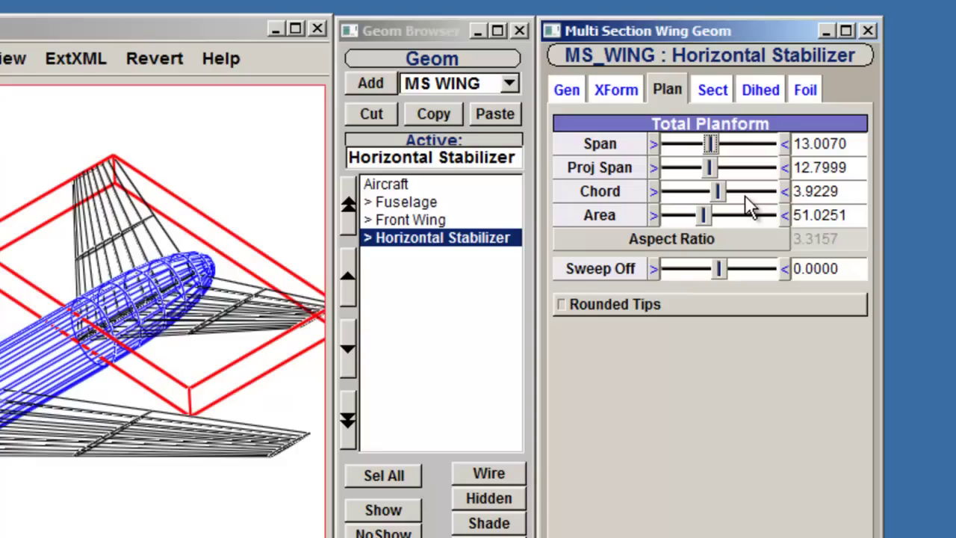
Copy the Horizontal Stabilizer and paste a duplicate into the Aircraft
{"action": "left_click", "coordinate": [480, 242]}
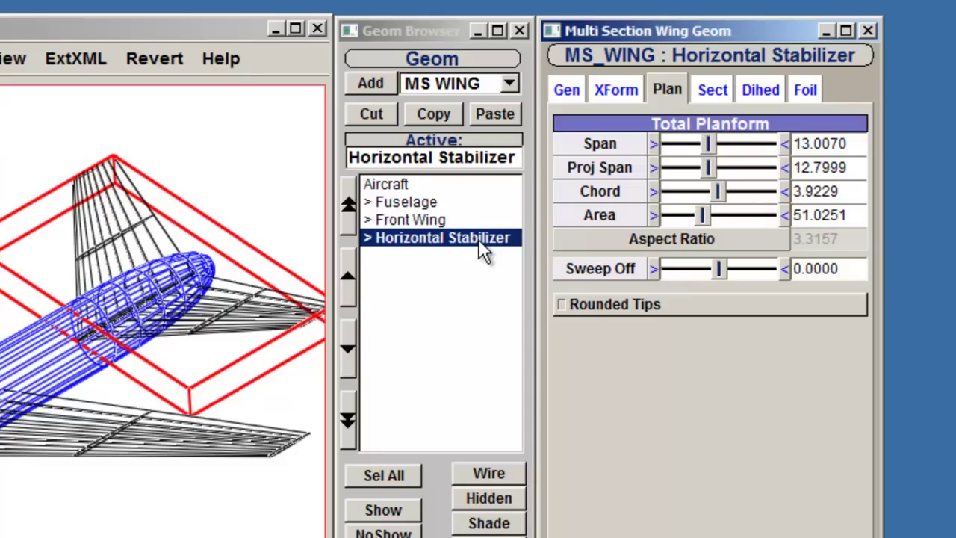
{"action": "left_click", "coordinate": [416, 108]}
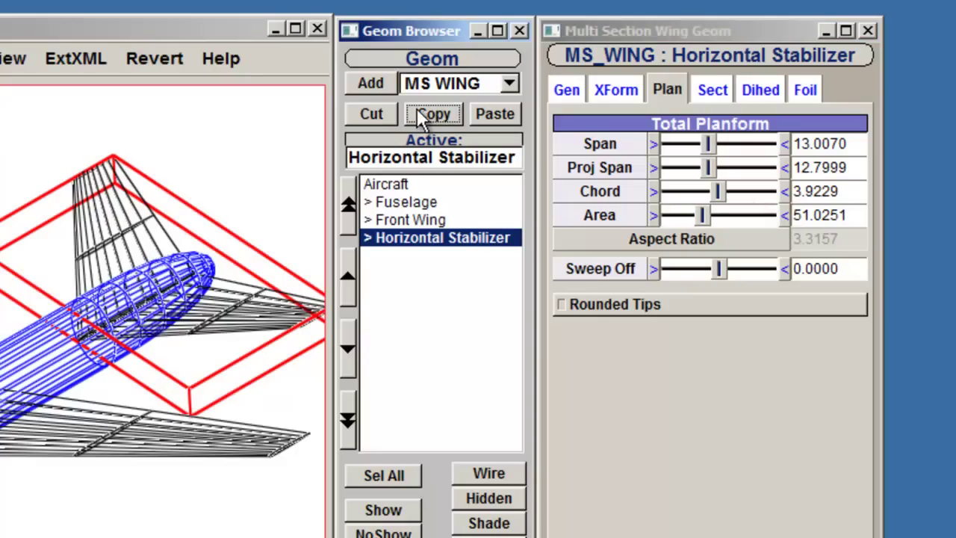
{"action": "left_click", "coordinate": [413, 186]}
{"action": "left_click", "coordinate": [505, 122]}
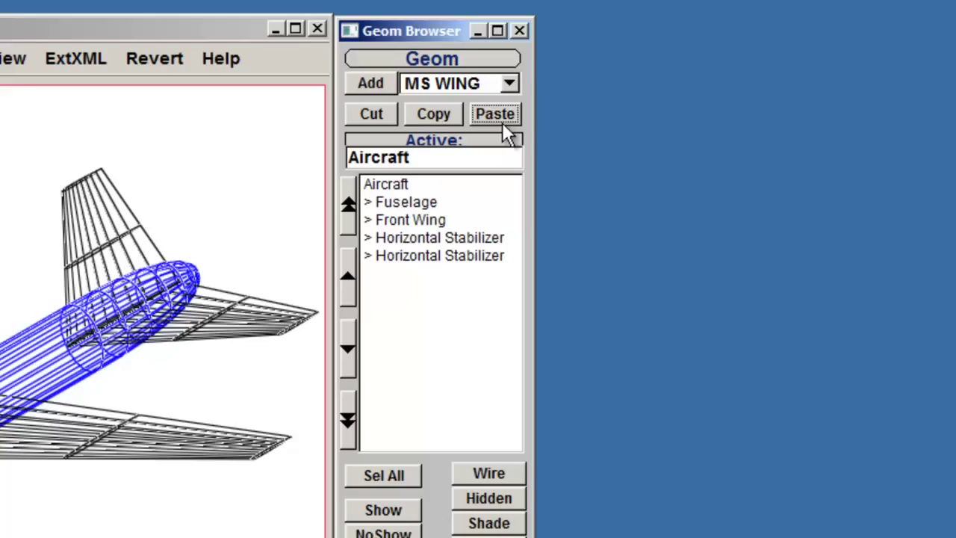
Rename the pasted copy to 'Vertical Stabilizer'
{"action": "left_click", "coordinate": [456, 262]}
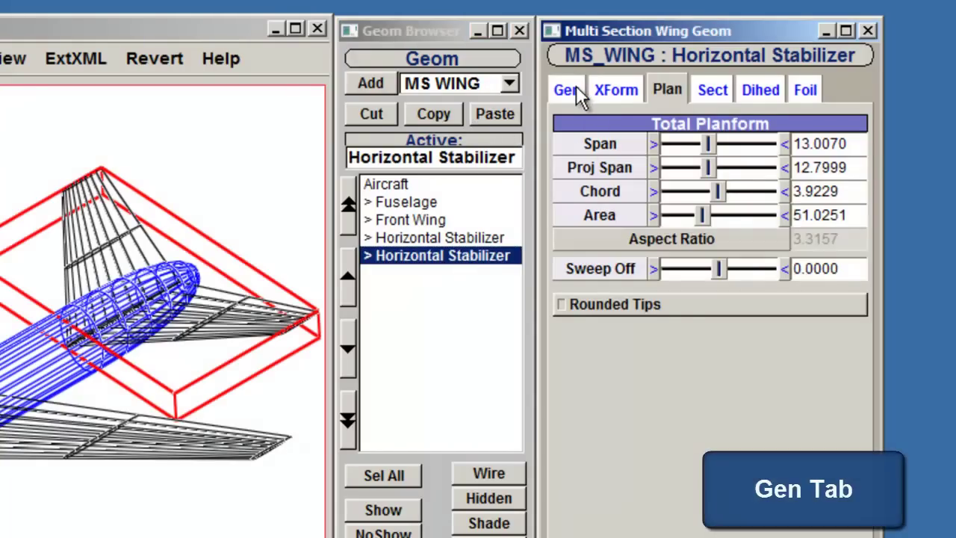
{"action": "left_click", "coordinate": [575, 86]}
{"action": "left_click", "coordinate": [752, 142]}
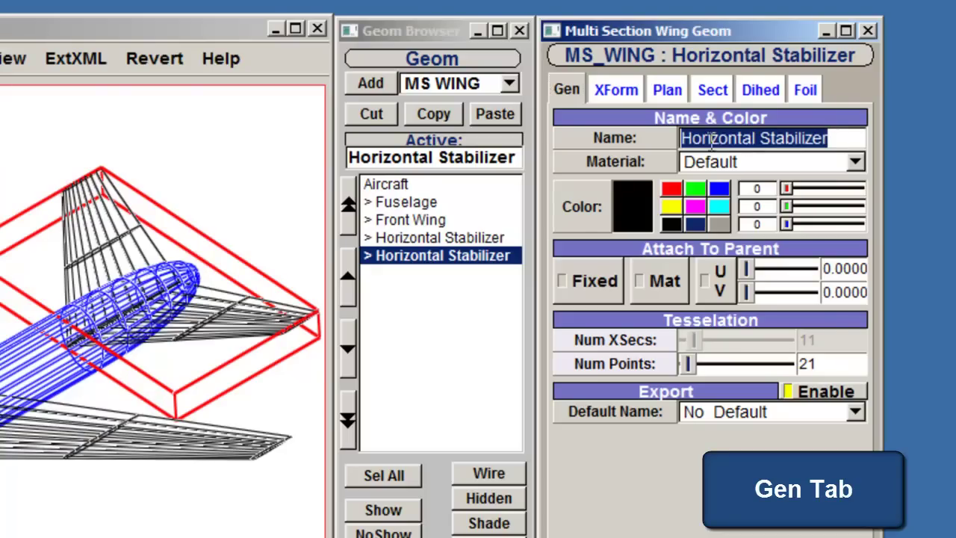
{"action": "left_click_drag", "start_coordinate": [754, 138], "coordinate": [661, 139]}
{"action": "type", "text": "V"}
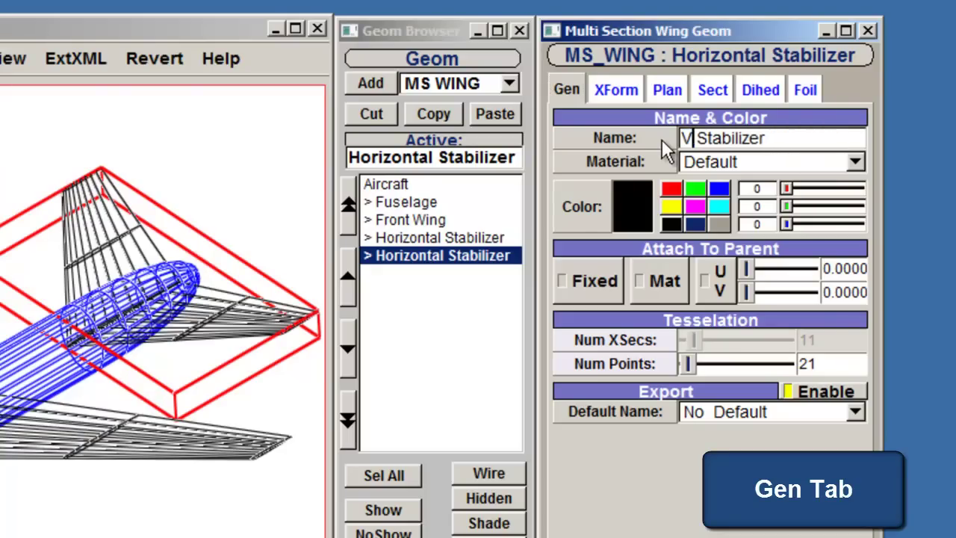
{"action": "type", "text": "ertical"}
{"action": "key", "text": "Tab"}
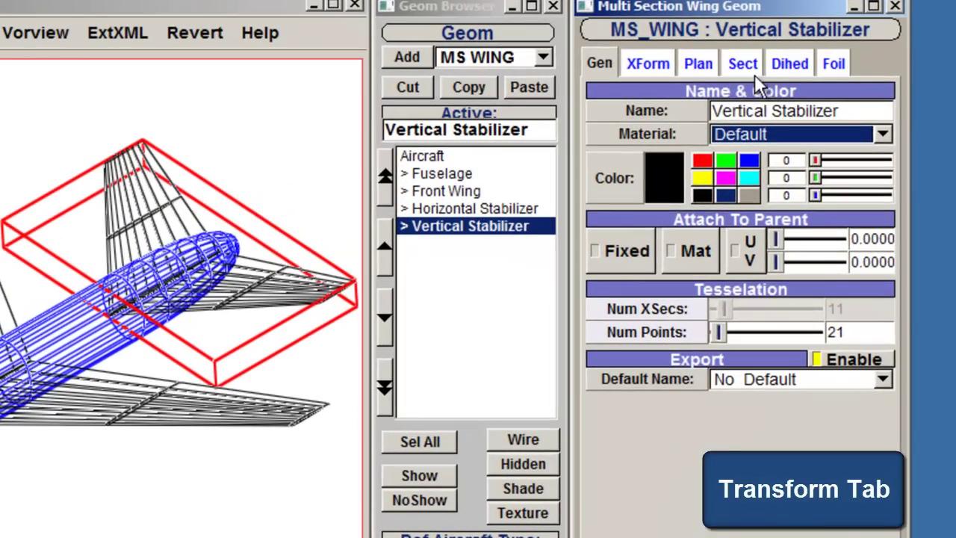
Set the fin's symmetry to None and rotate it 90° about X
{"action": "left_click", "coordinate": [649, 67]}
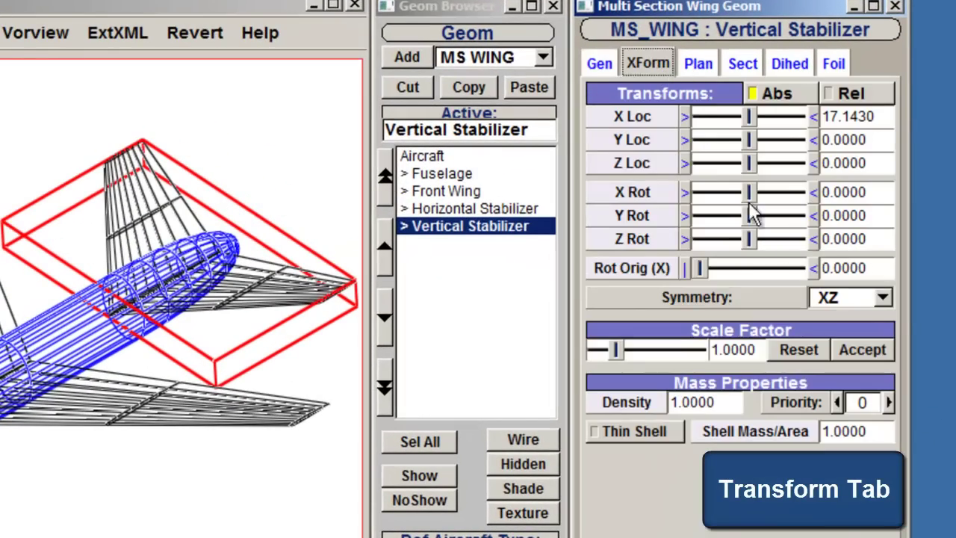
{"action": "left_click", "coordinate": [856, 302]}
{"action": "left_click", "coordinate": [859, 251]}
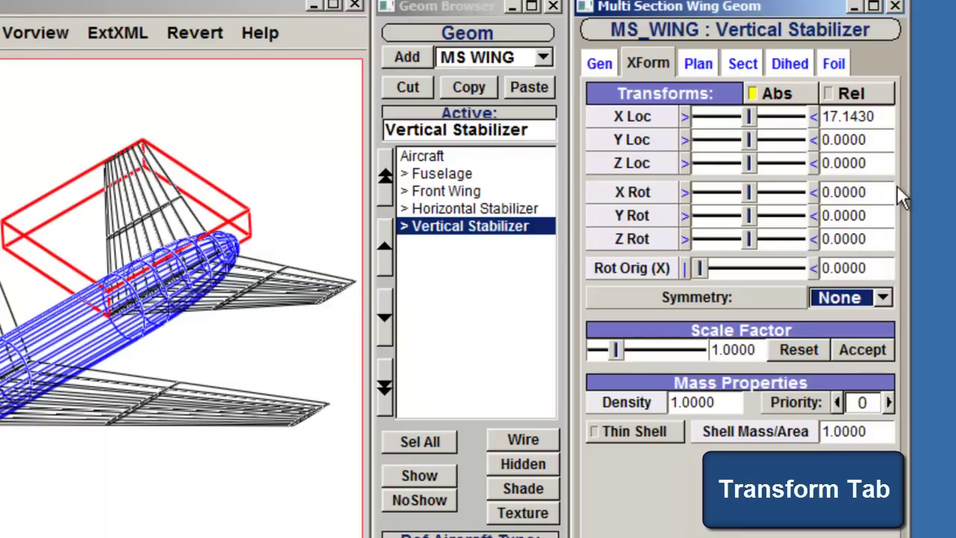
{"action": "left_click_drag", "start_coordinate": [876, 191], "coordinate": [749, 192]}
{"action": "type", "text": "90"}
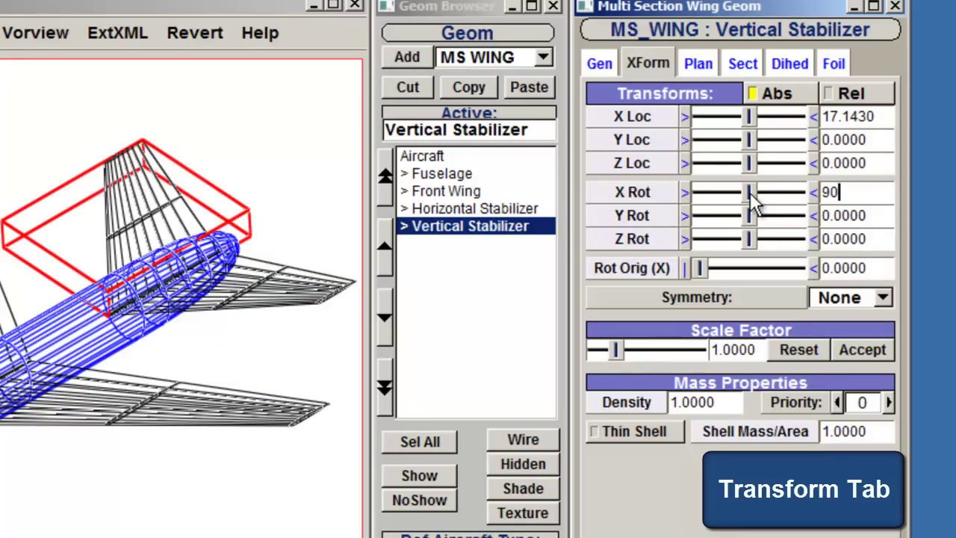
{"action": "key", "text": "Return"}
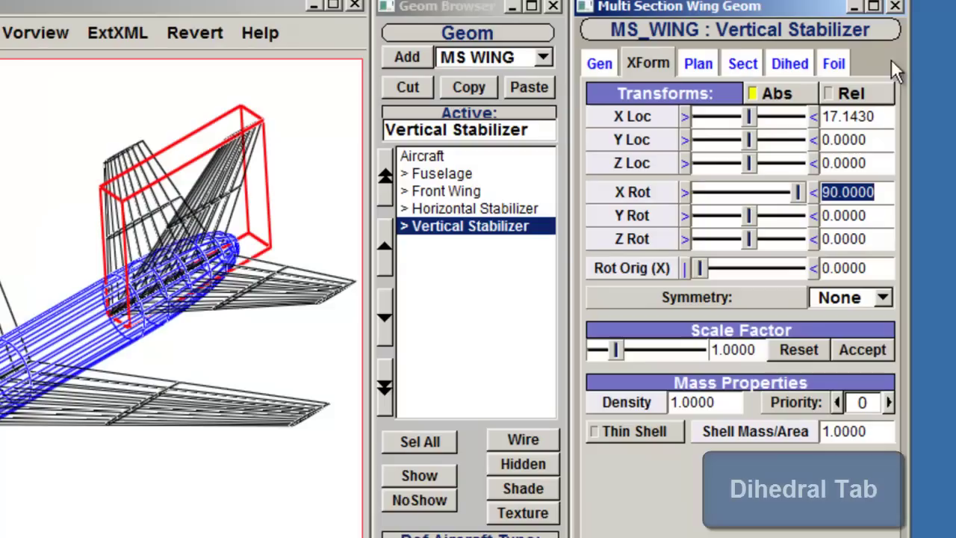
Set the fin's Dihed 1 to 0
{"action": "left_click", "coordinate": [794, 67]}
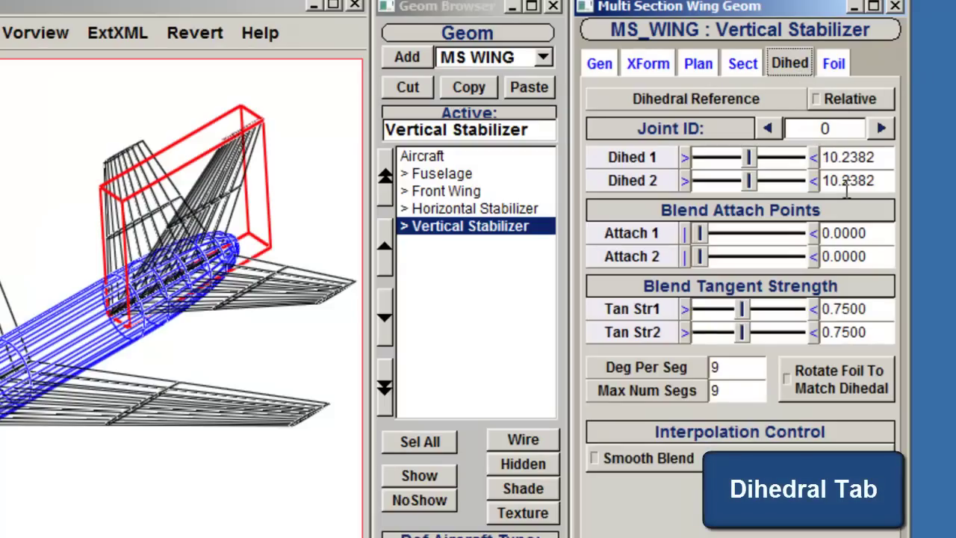
{"action": "left_click_drag", "start_coordinate": [879, 158], "coordinate": [769, 179]}
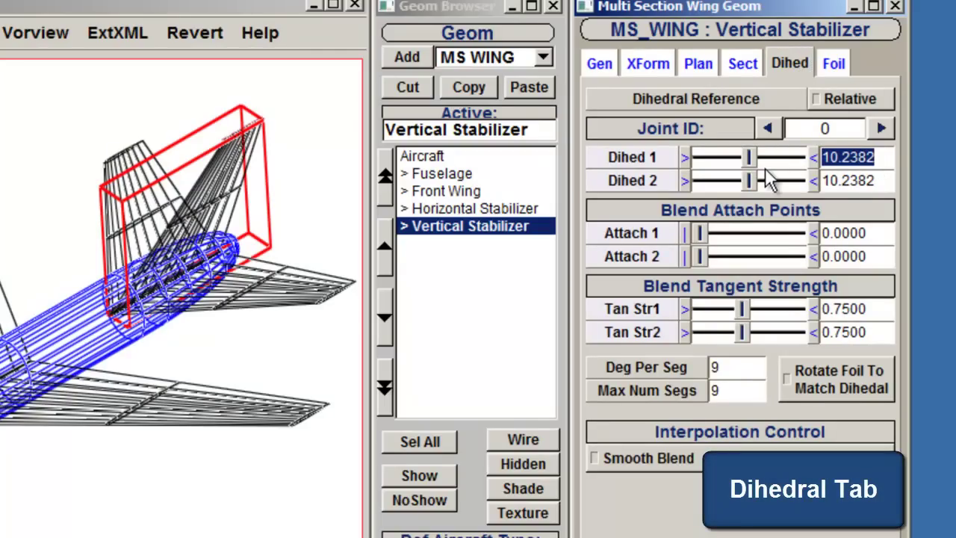
{"action": "type", "text": "0"}
{"action": "key", "text": "Return"}
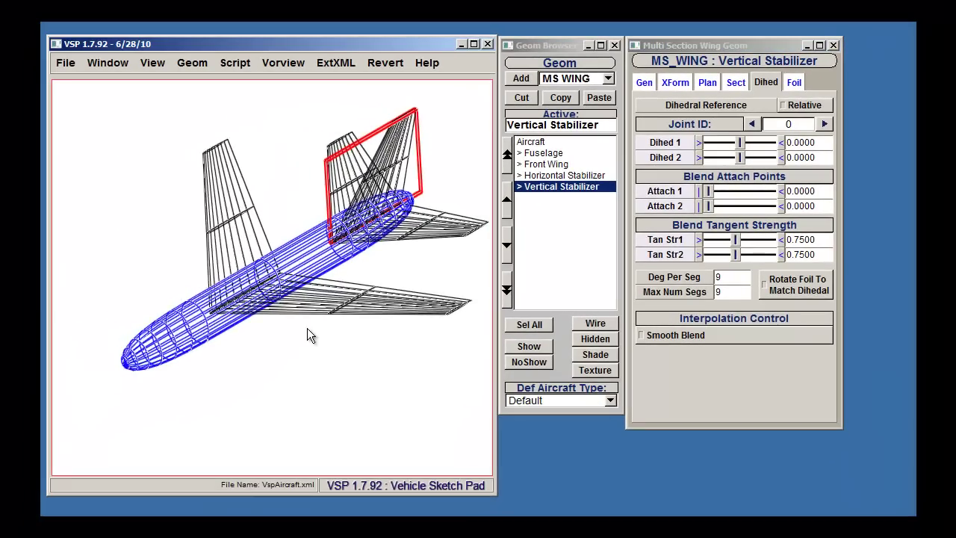
Reselect the Aircraft to close the fin settings and orbit to inspect the airplane
{"action": "mouse_move", "coordinate": [309, 336]}
{"action": "left_mouse_down"}
{"action": "mouse_move", "coordinate": [284, 282]}
{"action": "mouse_move", "coordinate": [394, 228]}
{"action": "mouse_move", "coordinate": [270, 300]}
{"action": "mouse_move", "coordinate": [291, 416]}
{"action": "mouse_move", "coordinate": [254, 392]}
{"action": "mouse_move", "coordinate": [228, 335]}
{"action": "mouse_move", "coordinate": [306, 275]}
{"action": "mouse_move", "coordinate": [385, 279]}
{"action": "mouse_move", "coordinate": [281, 356]}
{"action": "left_mouse_up"}
{"action": "left_click", "coordinate": [598, 141]}
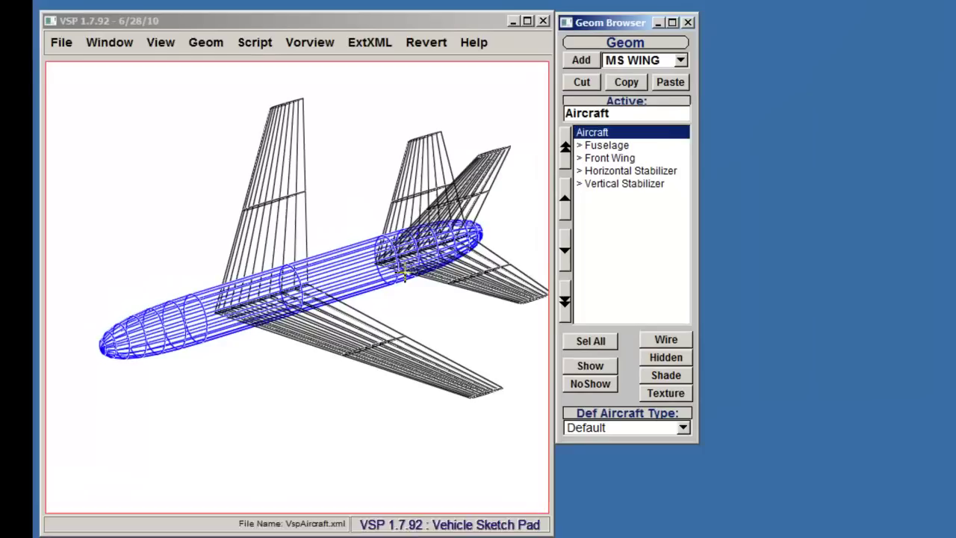
{"action": "mouse_move", "coordinate": [403, 273]}
{"action": "left_mouse_down"}
{"action": "mouse_move", "coordinate": [309, 466]}
{"action": "mouse_move", "coordinate": [287, 311]}
{"action": "left_mouse_up"}
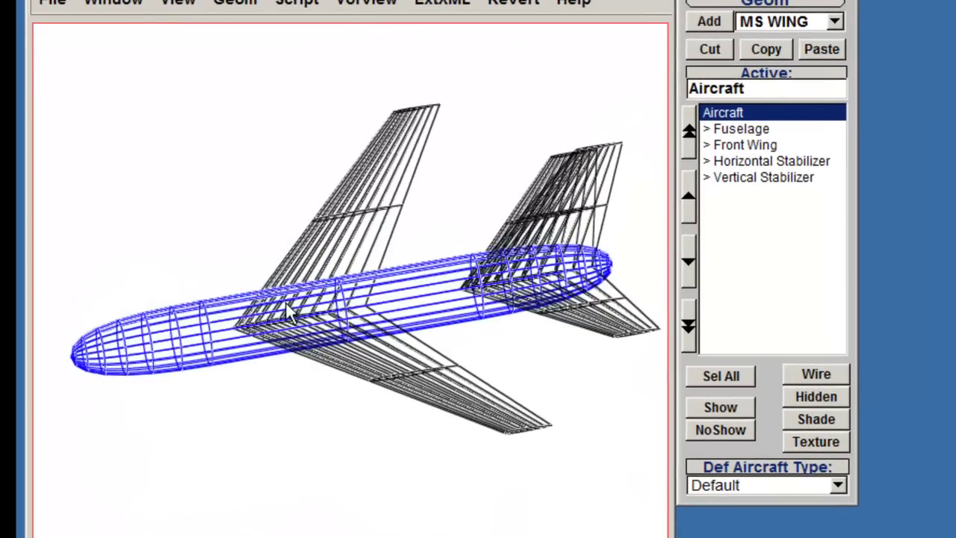